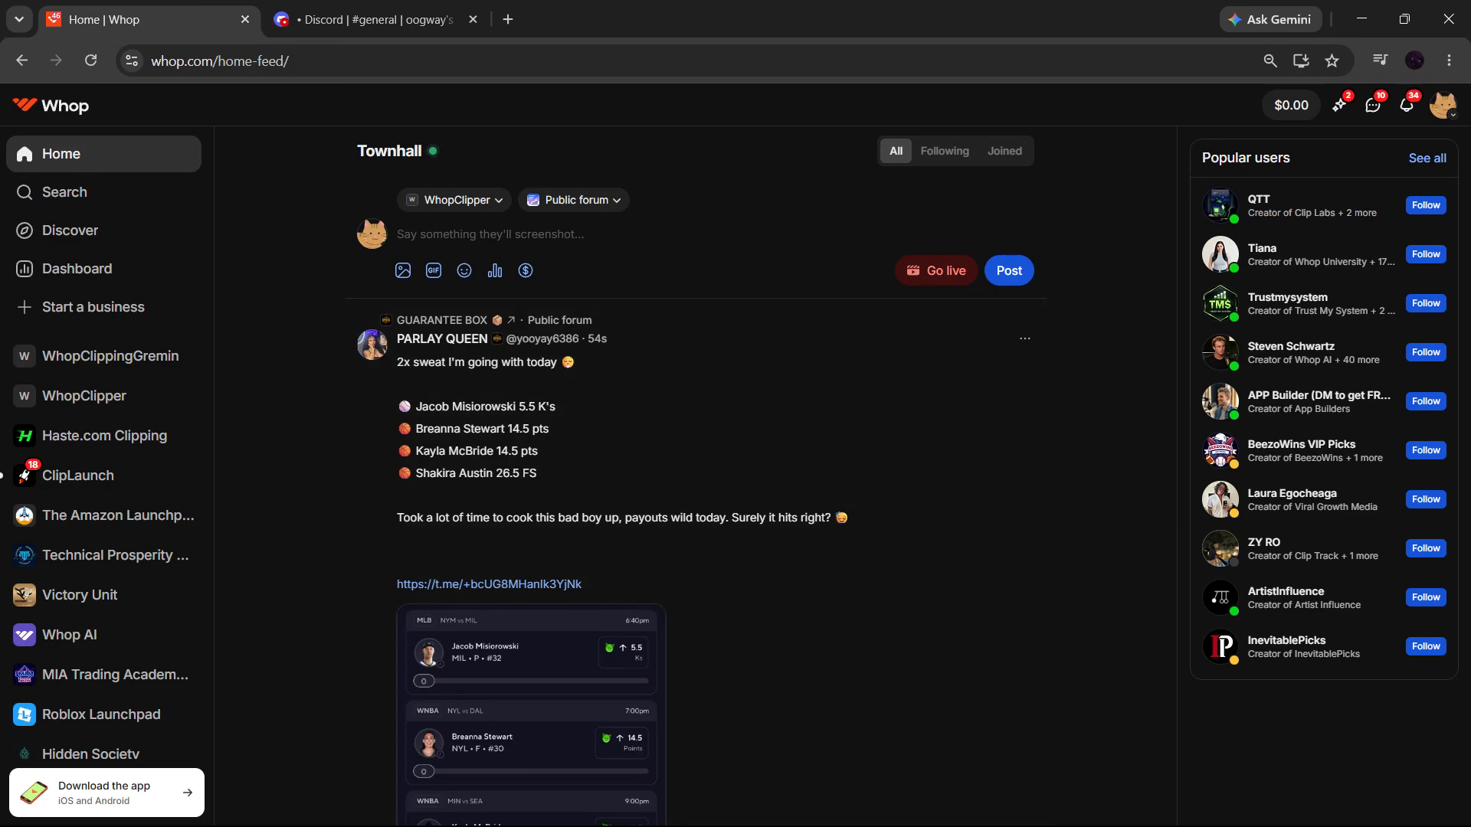
- Switch to Discord, create a new role in the server settings, enter VIP role as its name, and leave the settings
left_click(363, 11)
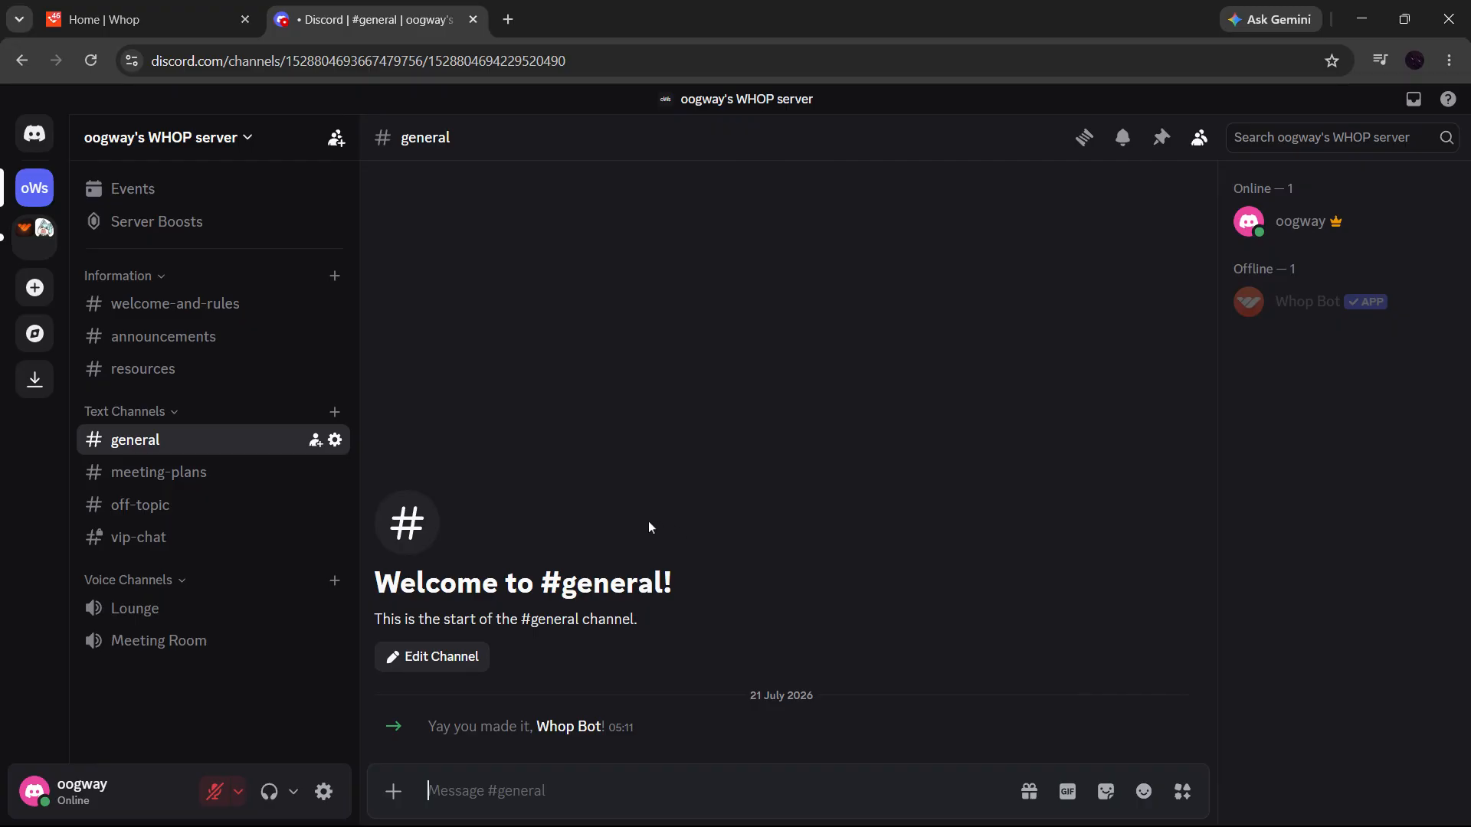
left_click(177, 137)
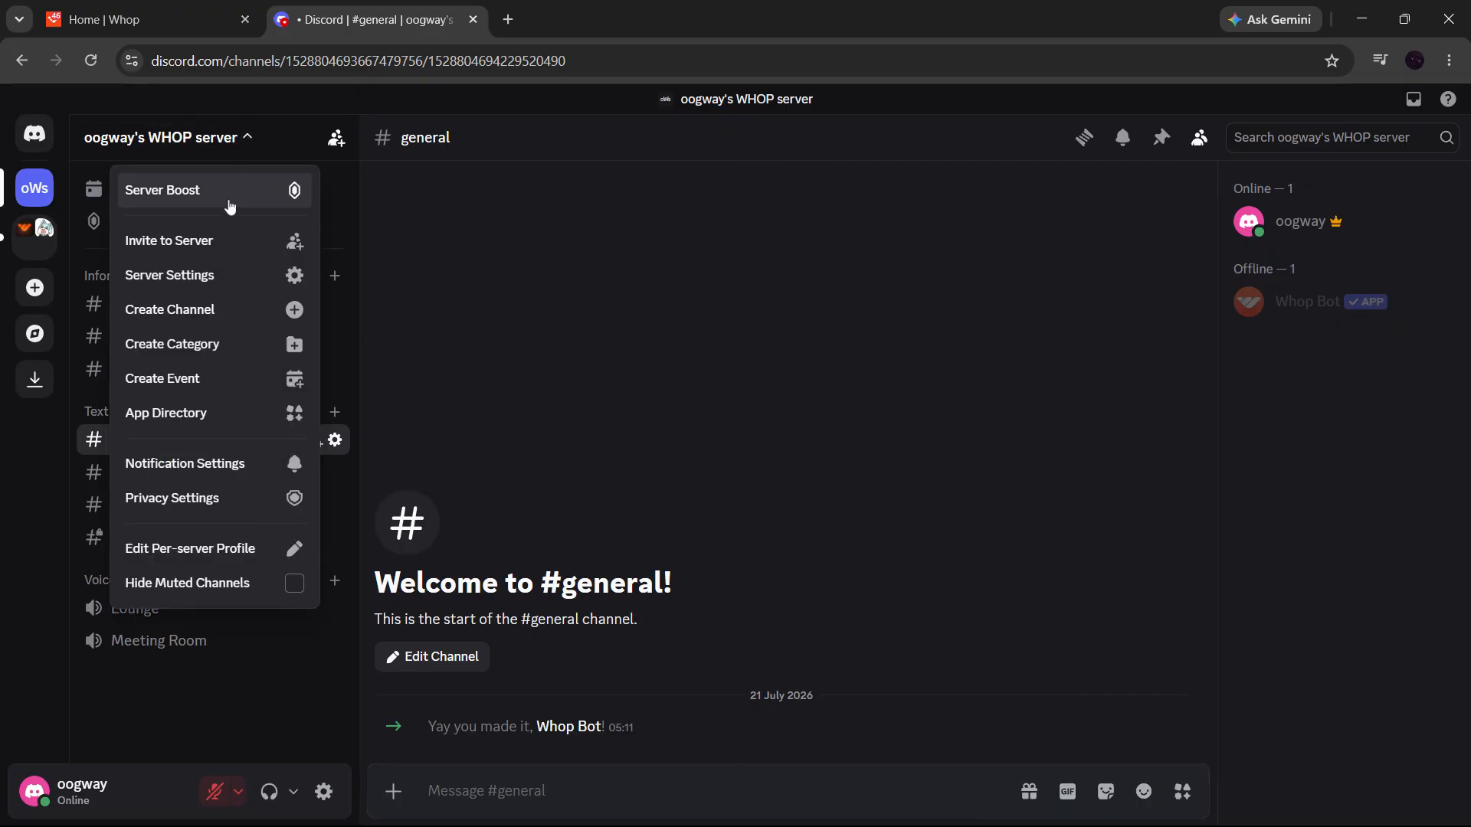
left_click(260, 282)
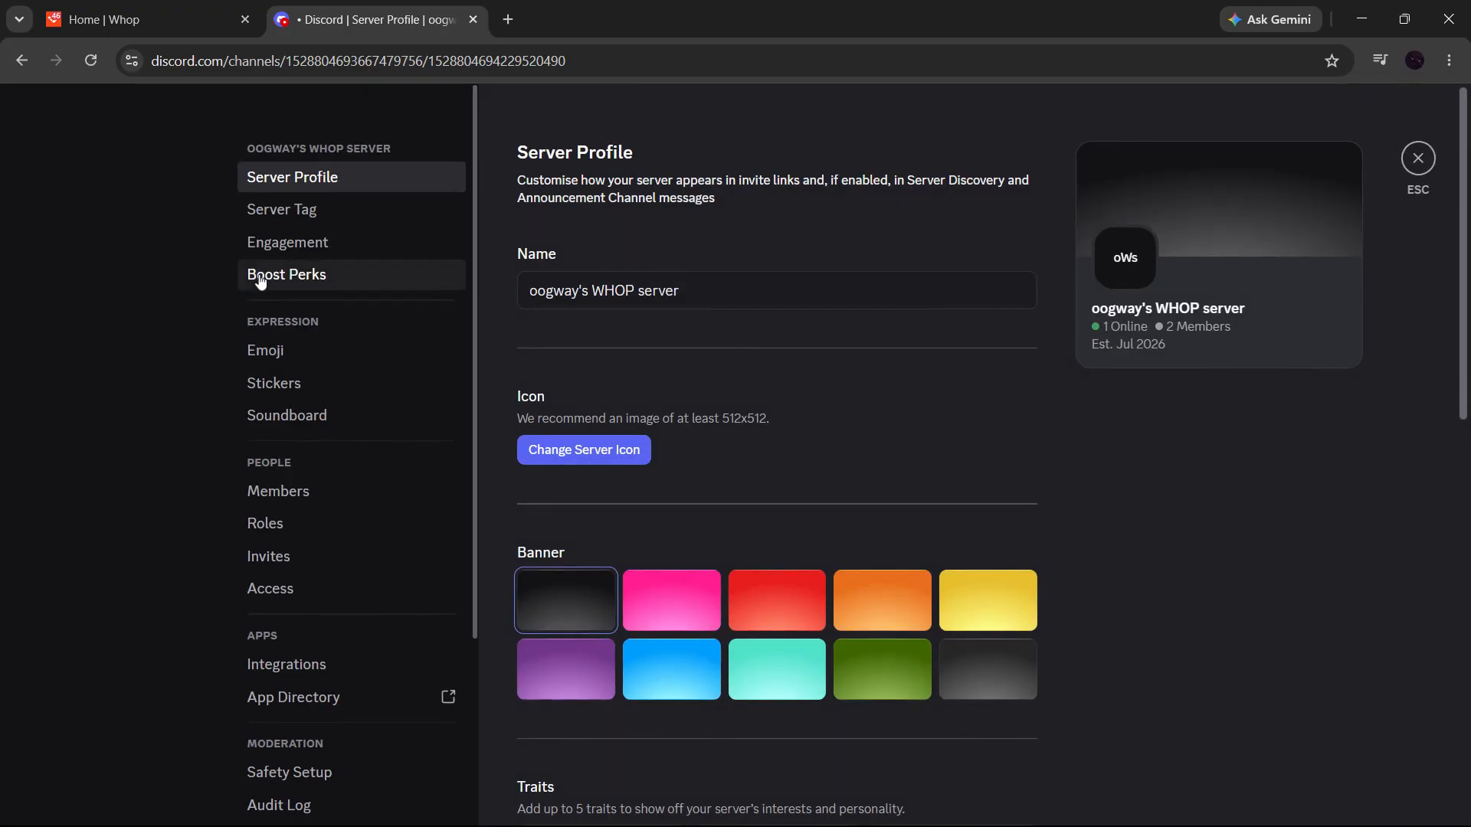
left_click(301, 526)
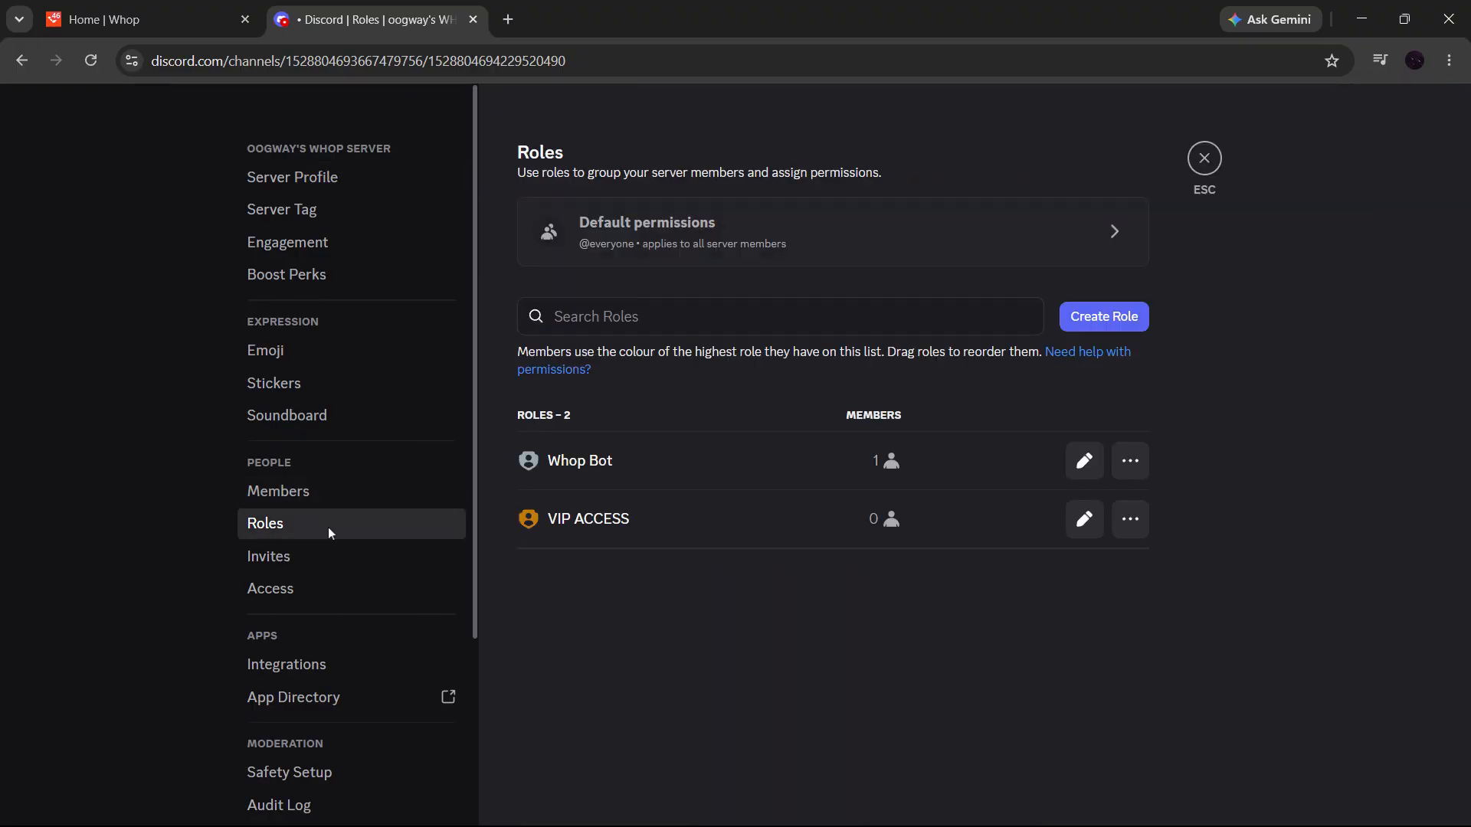
left_click(796, 316)
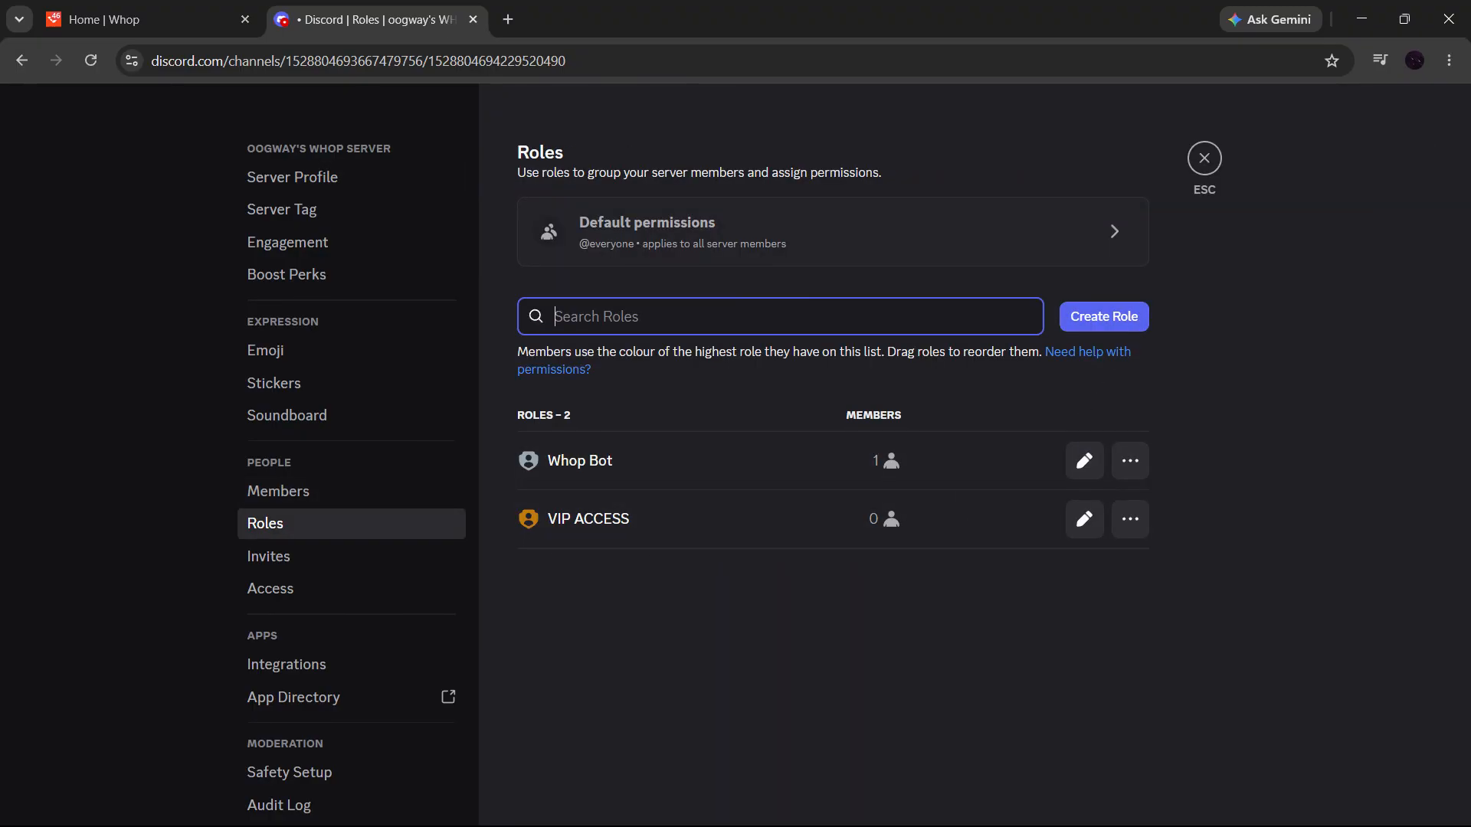
left_click(1107, 325)
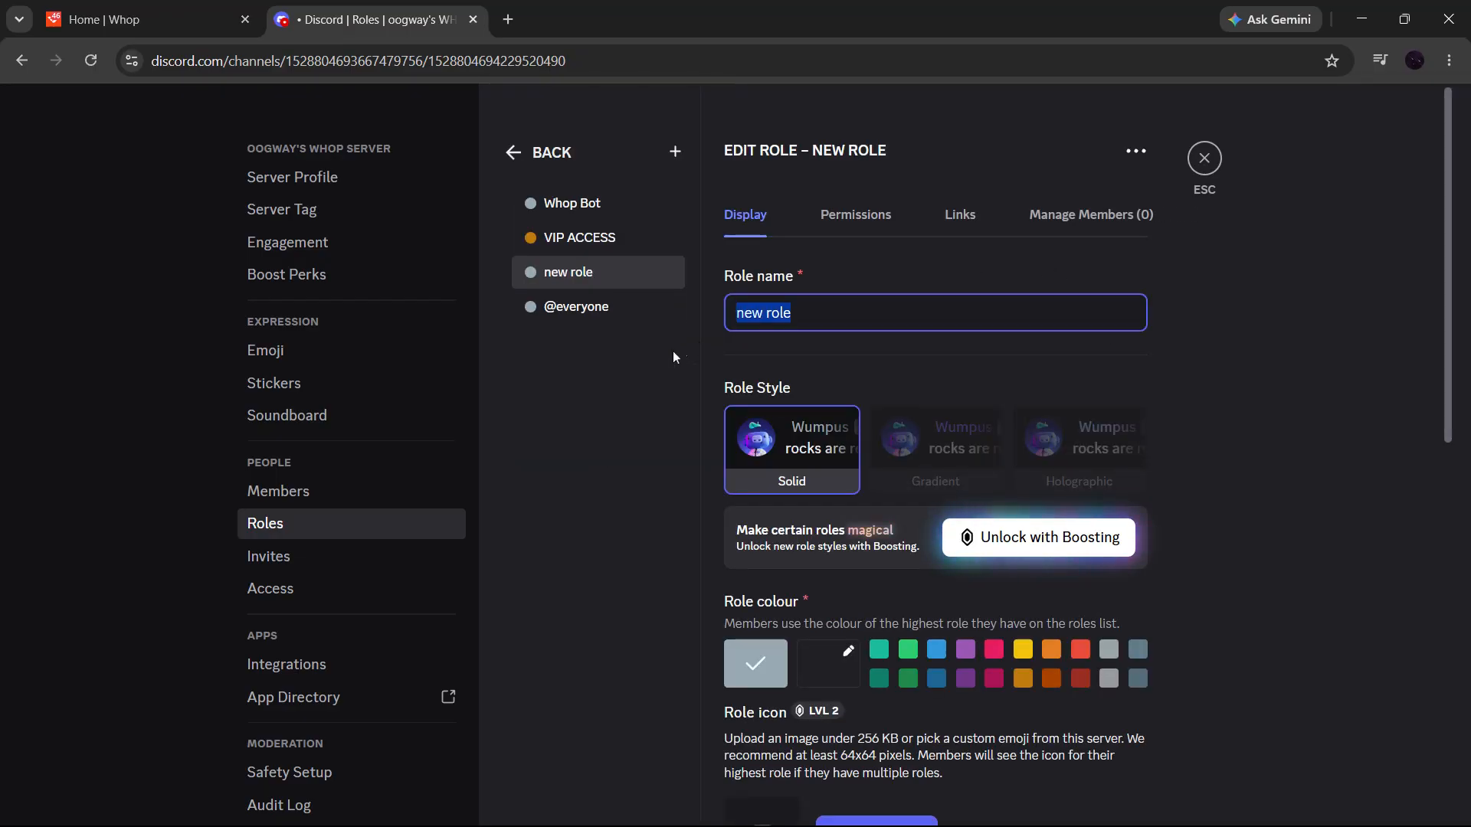
type("VIP role")
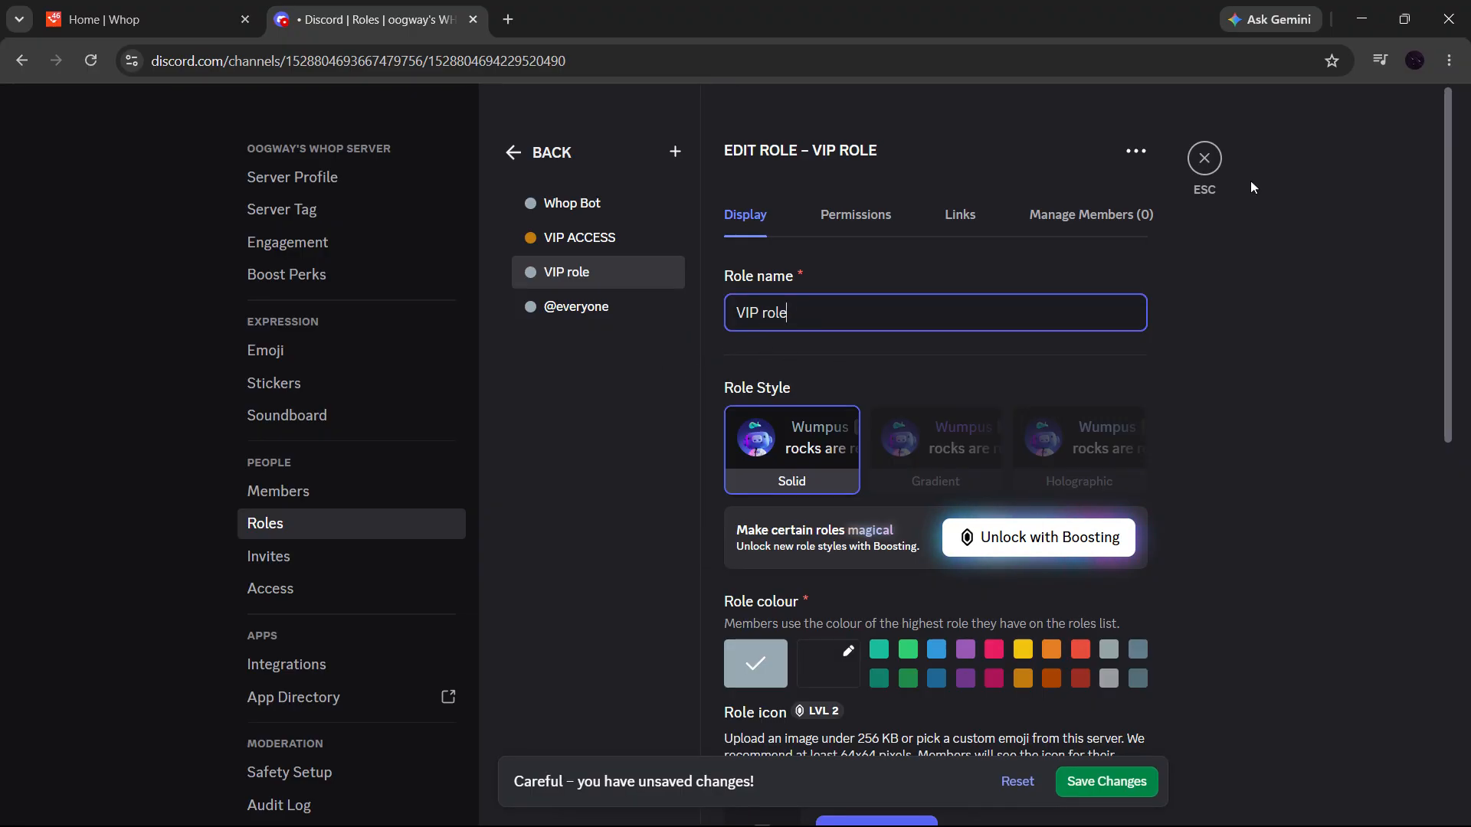
left_click(1204, 158)
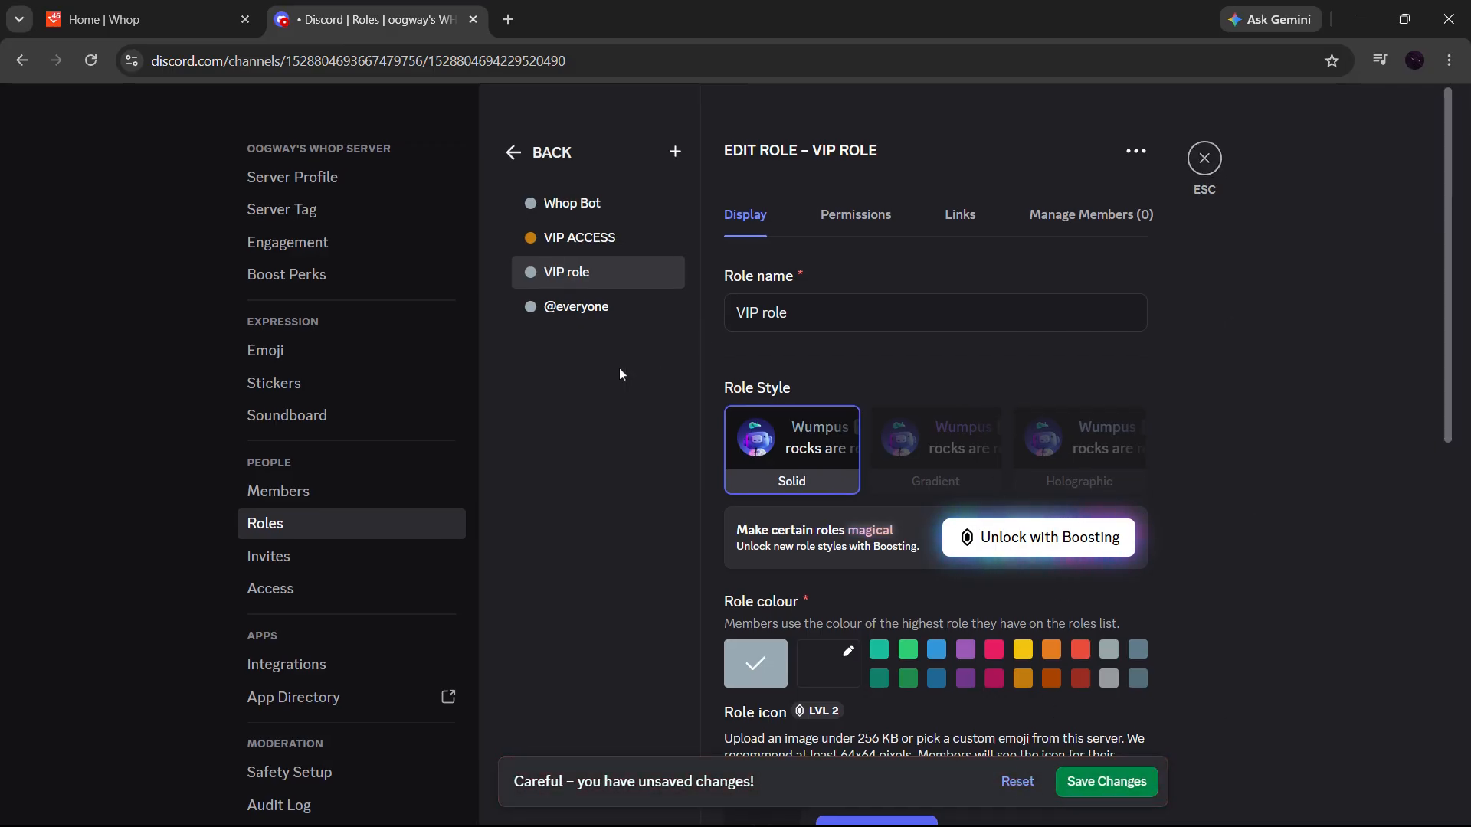
left_click(345, 493)
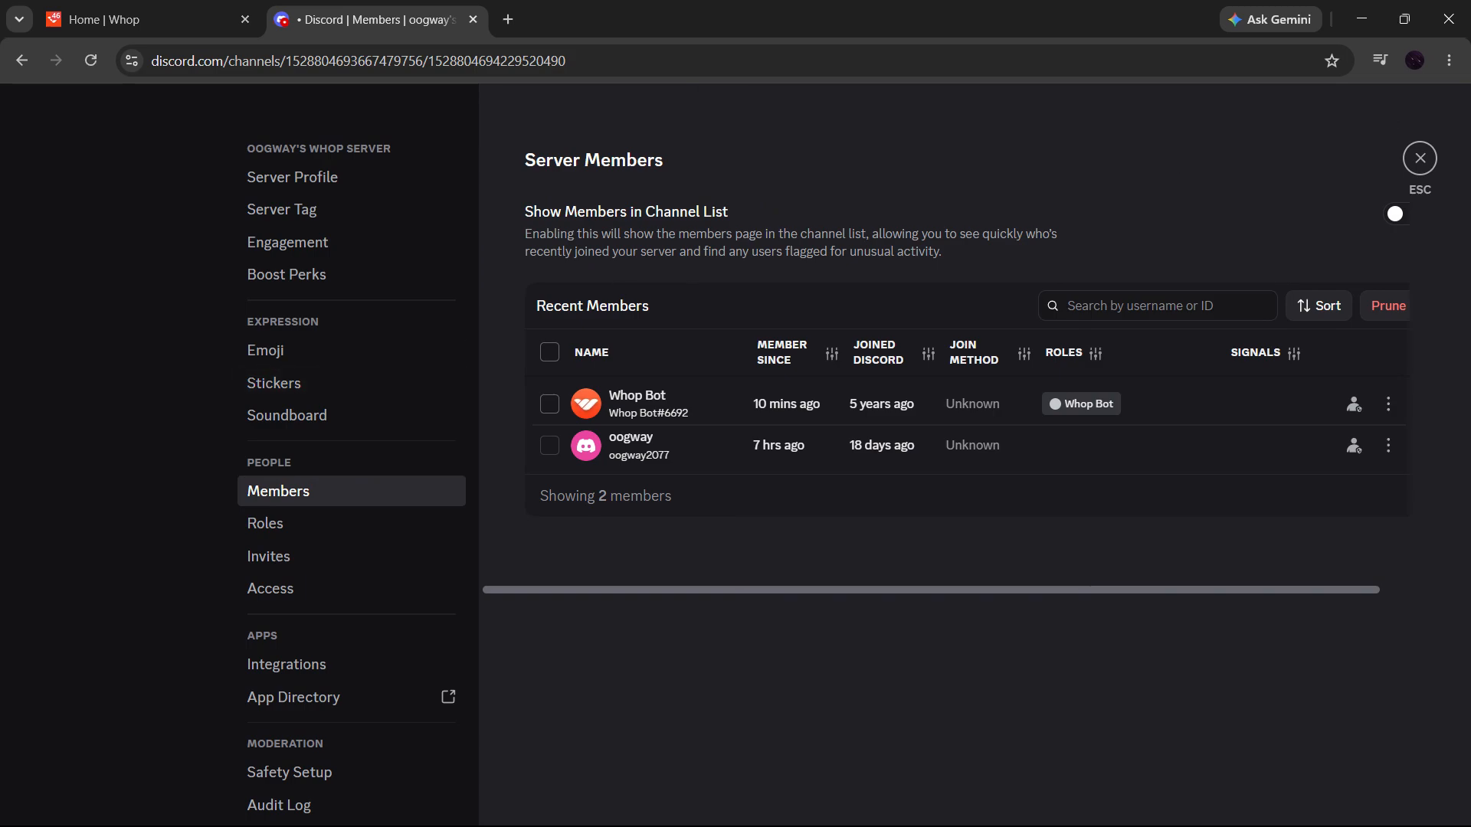
left_click(1420, 159)
- Create a public text channel named vip-channel in the Text Channels category
left_click(334, 413)
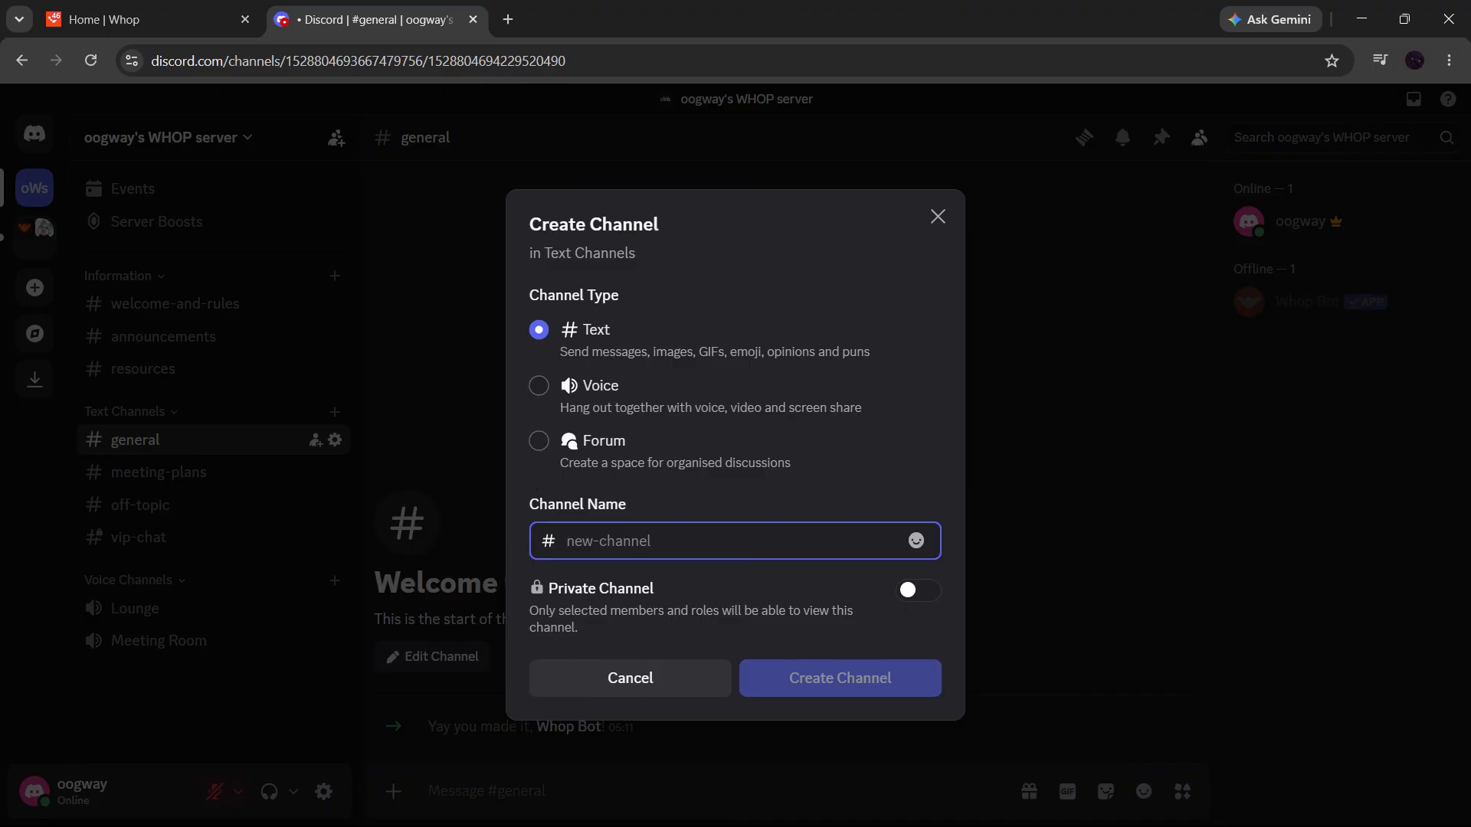
type("vip-")
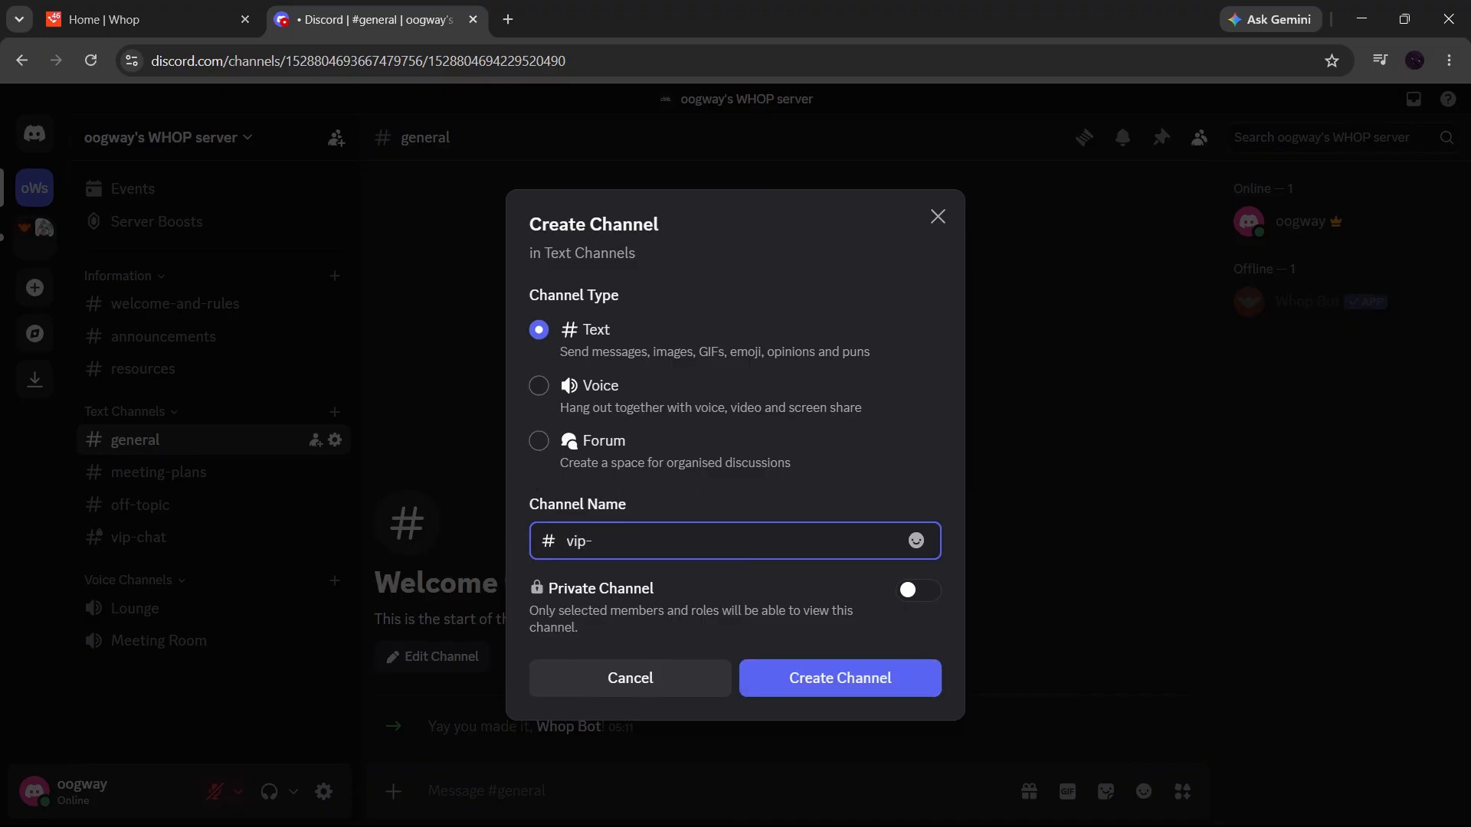
type("channel")
left_click(841, 690)
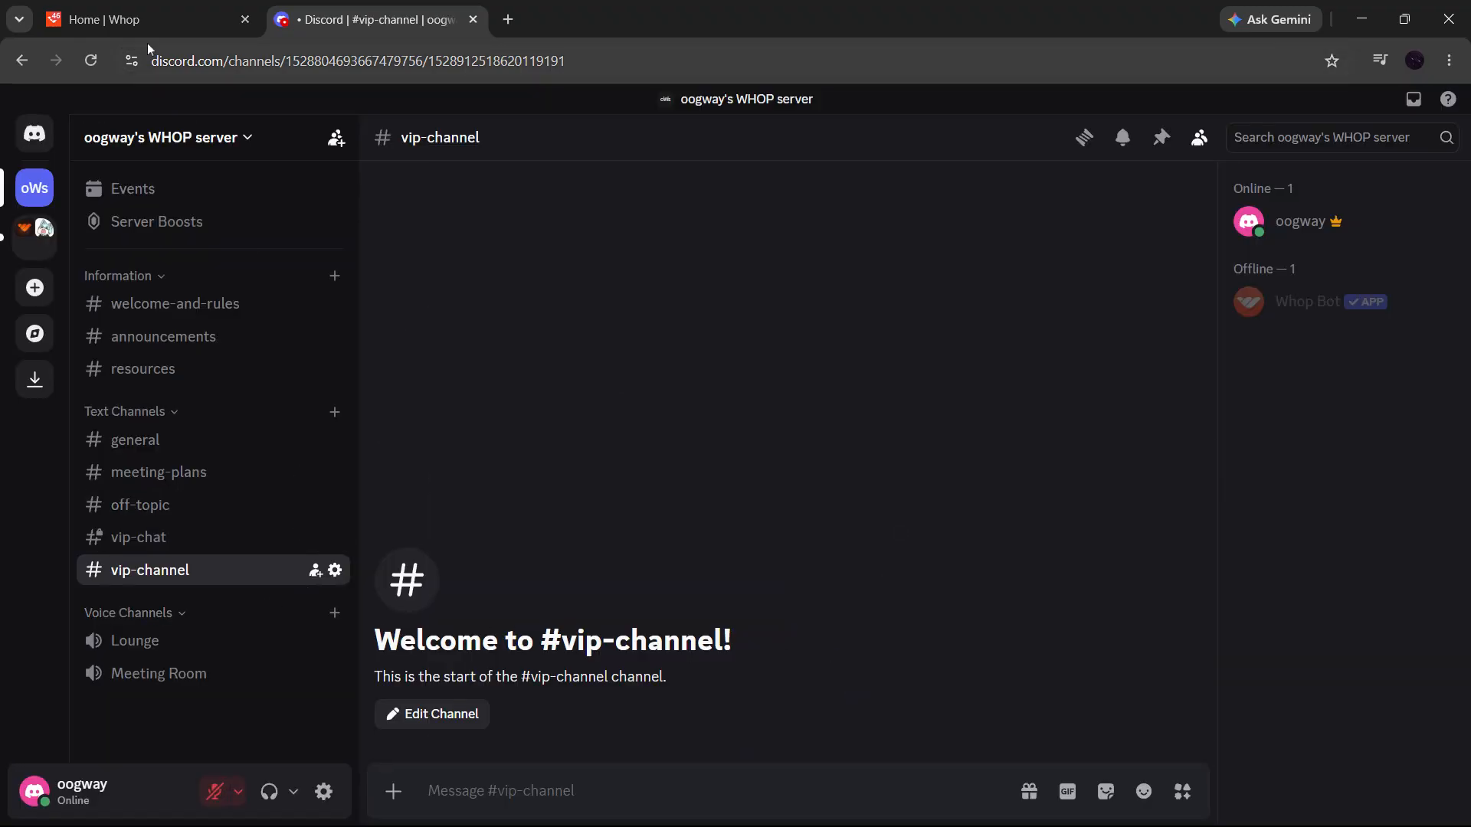
- Switch to Whop, change the dashboard's business to WhopClipper, and open its community page
left_click(141, 13)
left_click(84, 270)
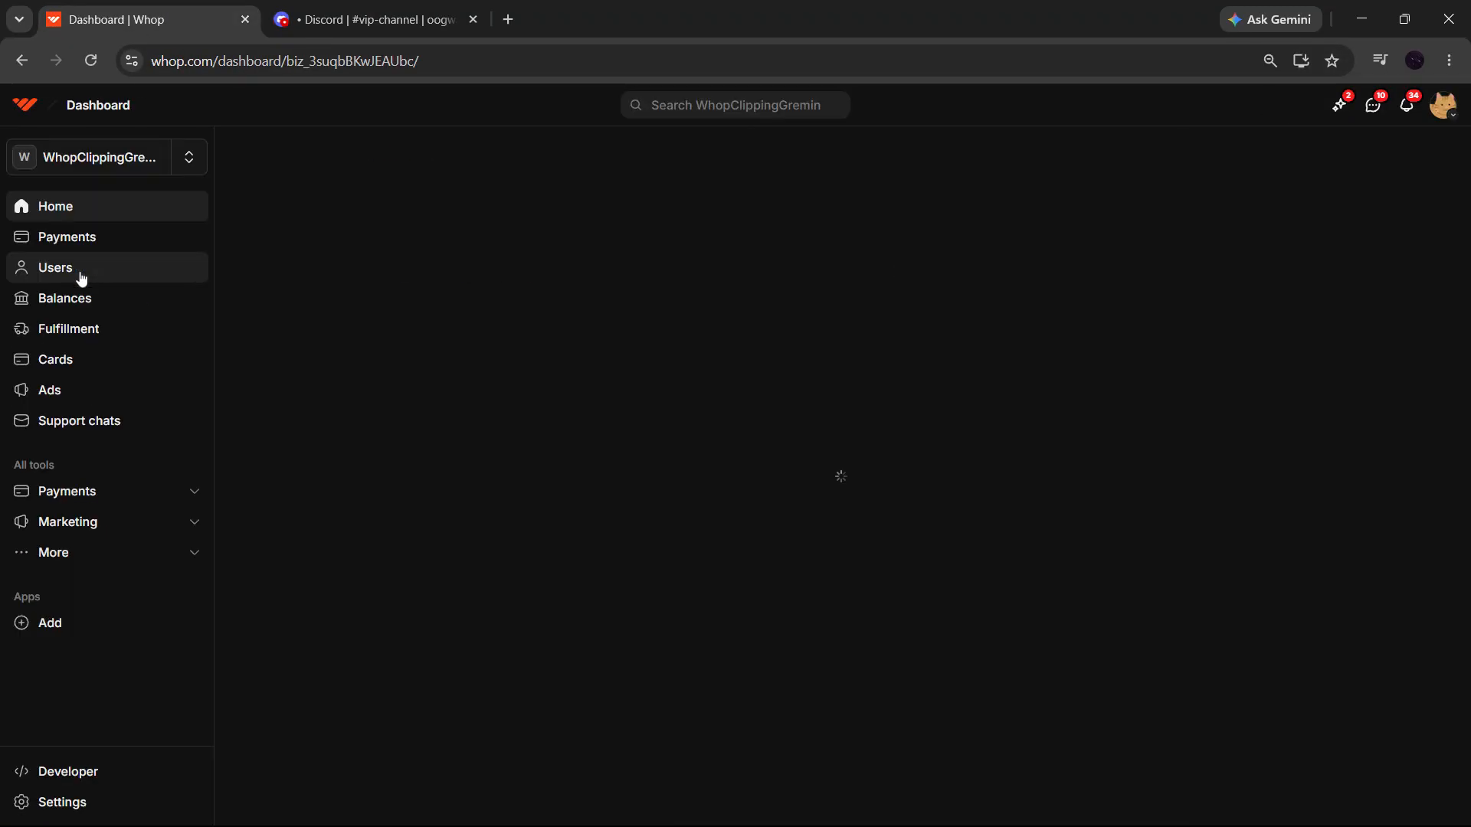
left_click(187, 162)
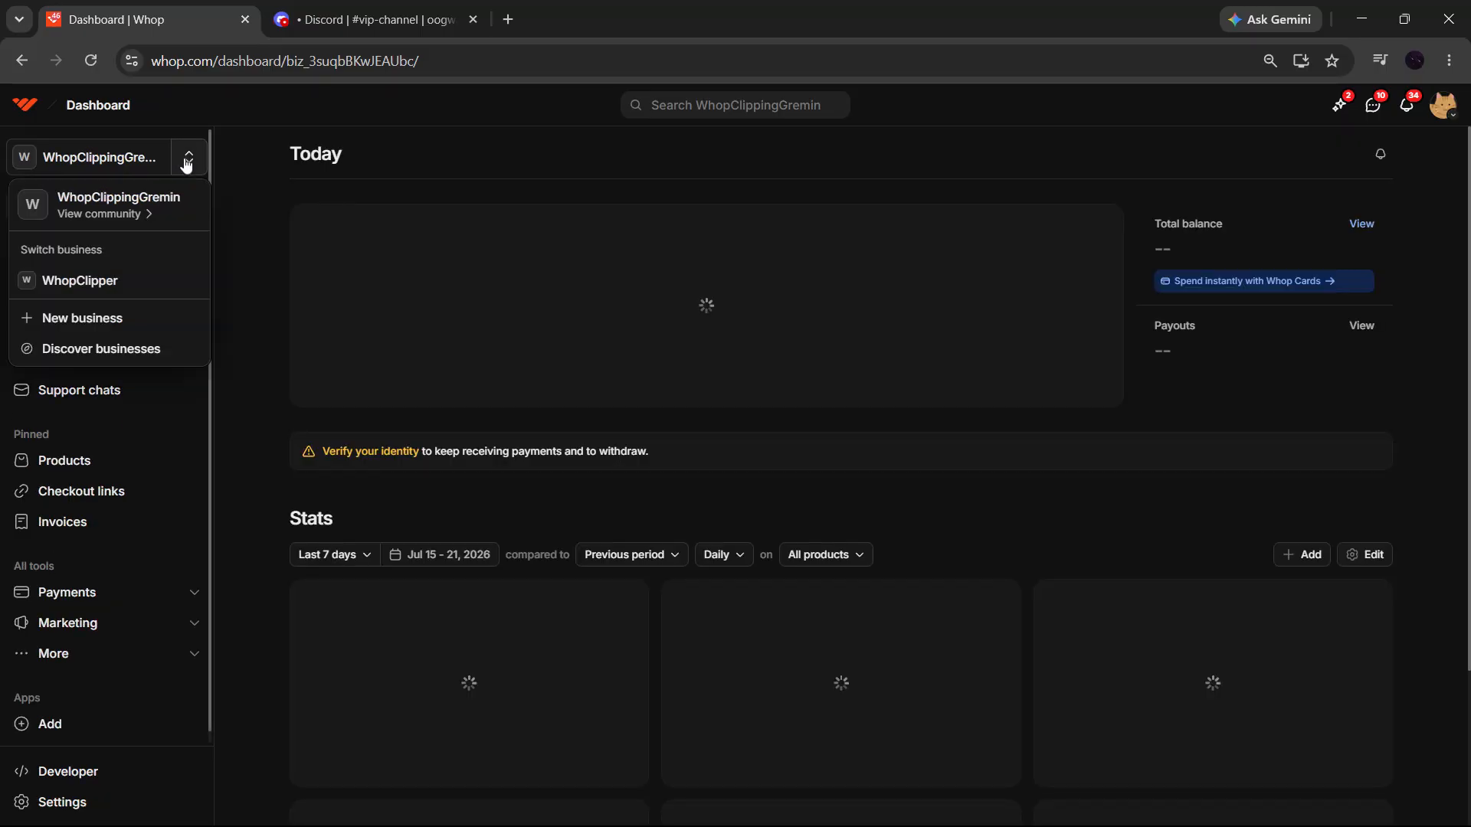
left_click(98, 291)
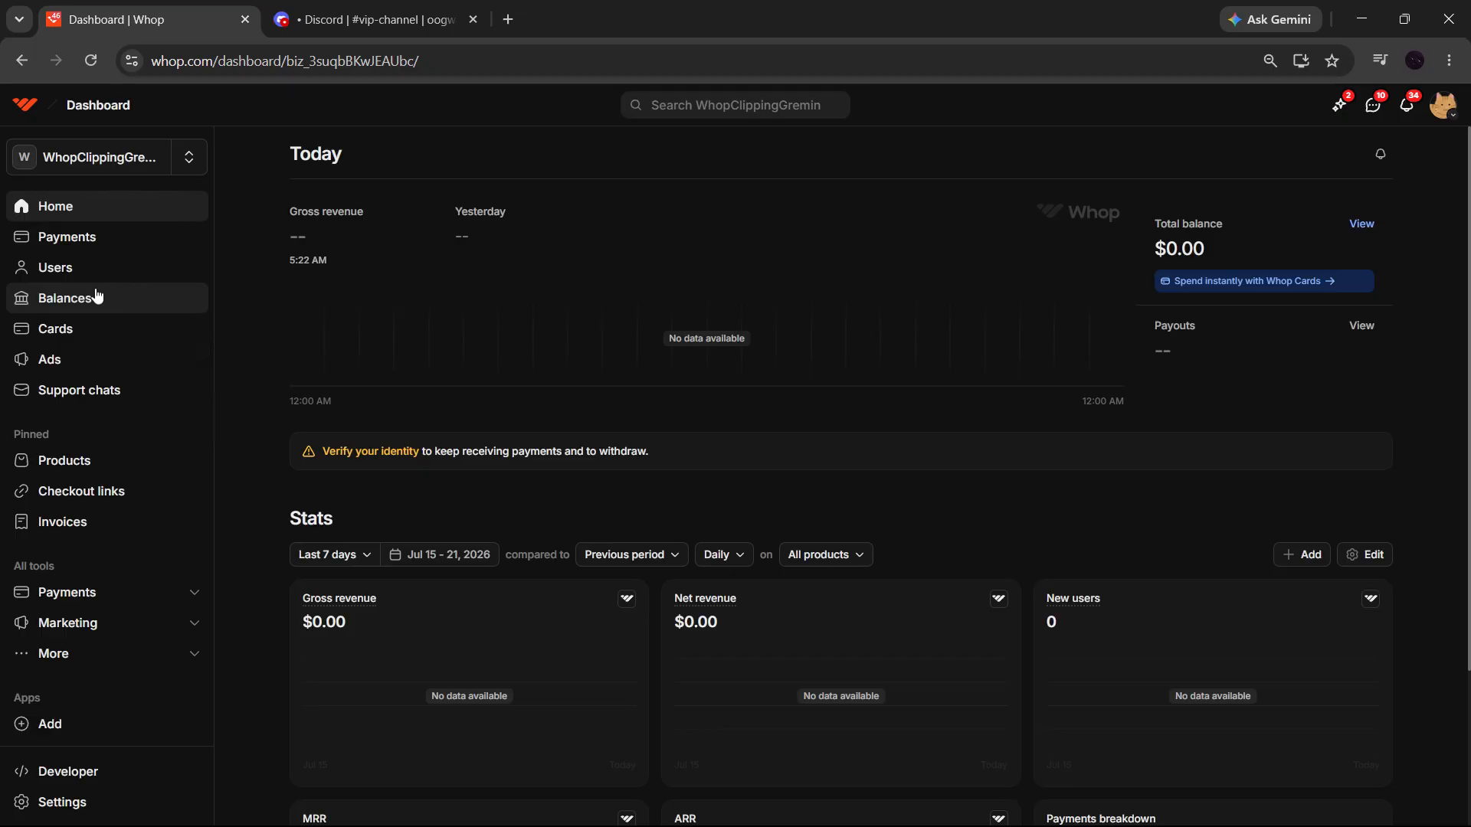
left_click(107, 170)
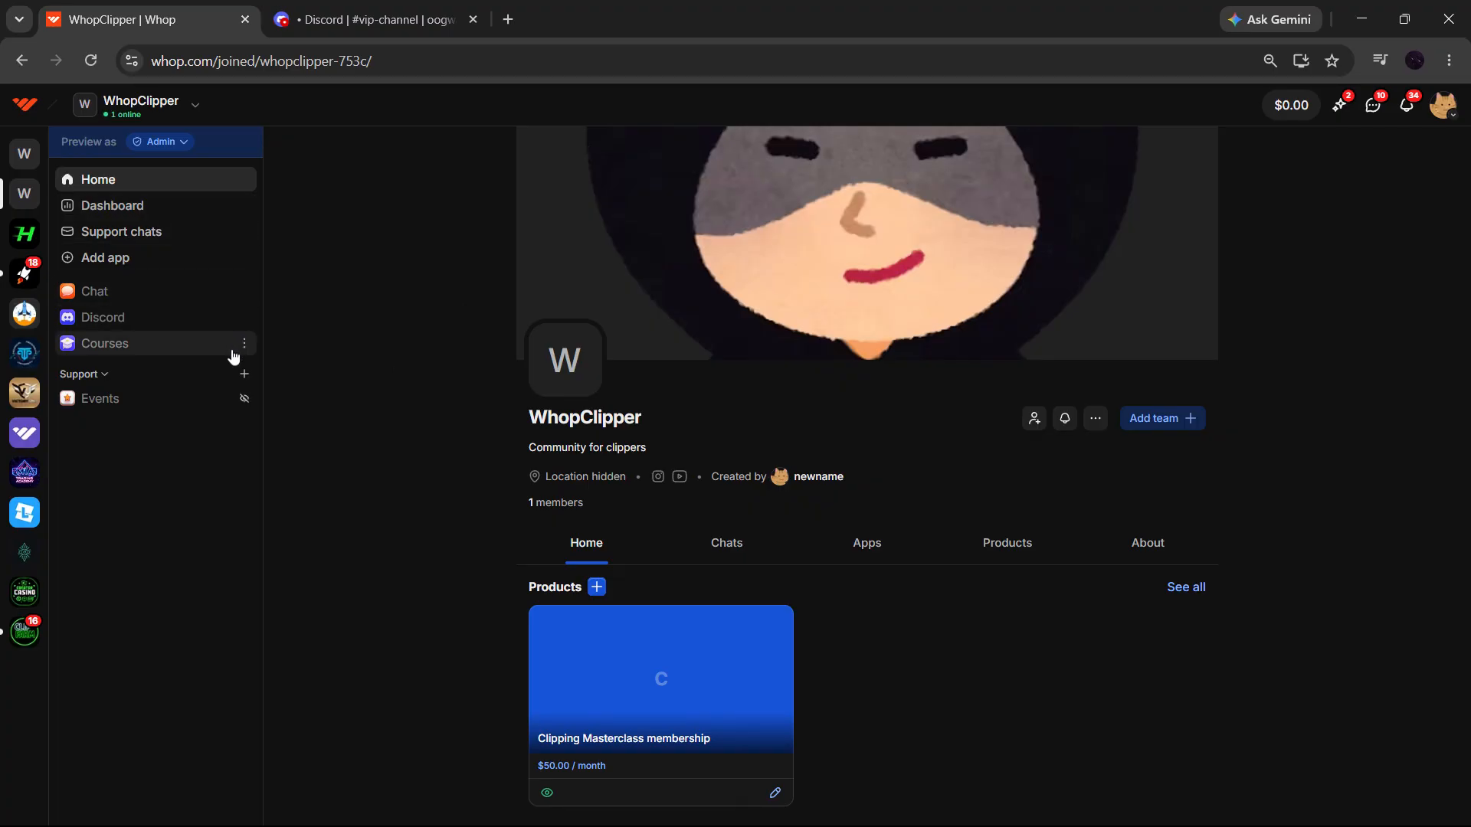
- Find the Discord app in the app store and add it to WhopClipper, declining the Chat alternative
left_click(219, 264)
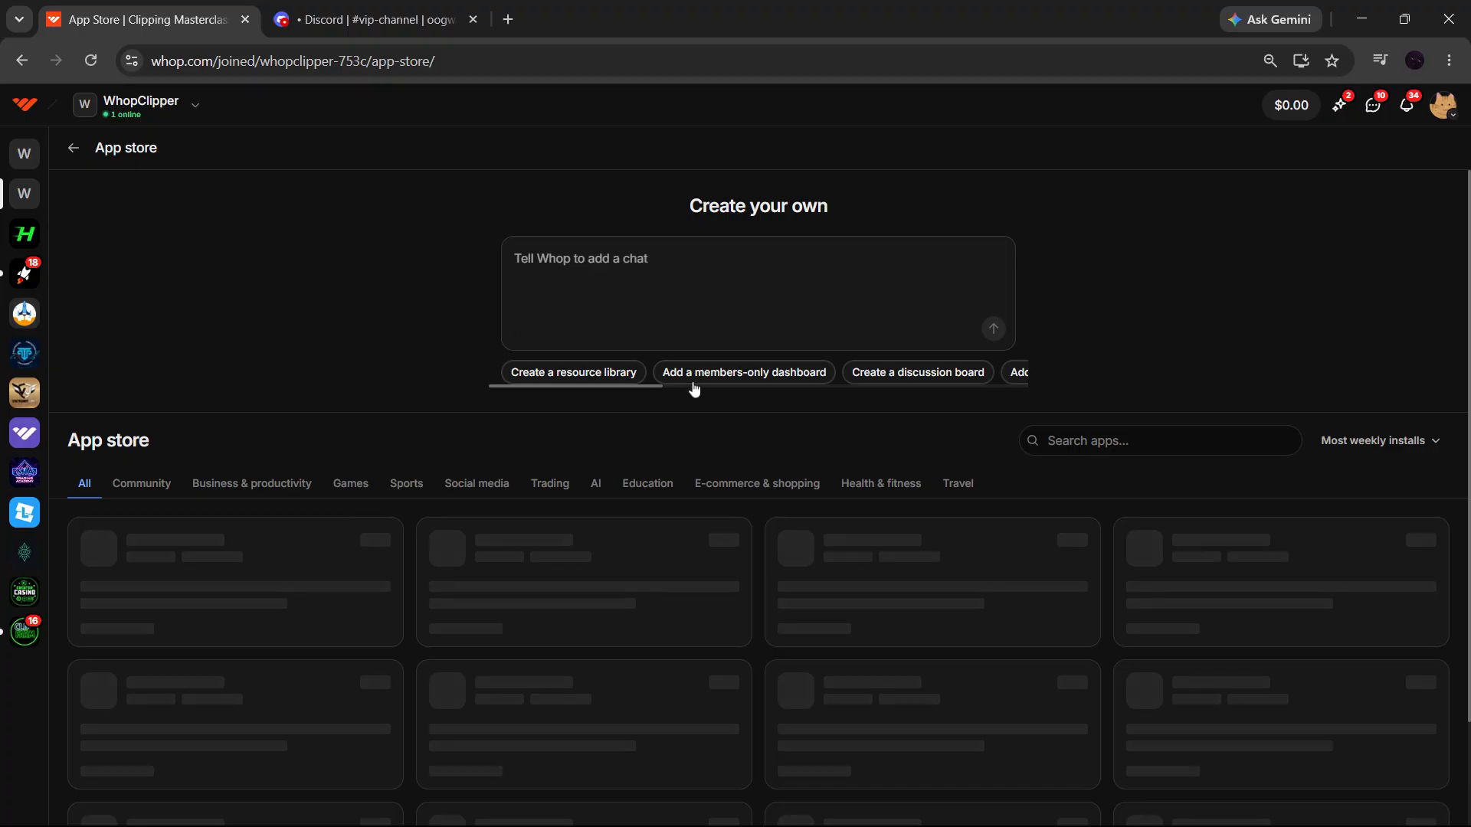
left_click(1091, 445)
type("discord")
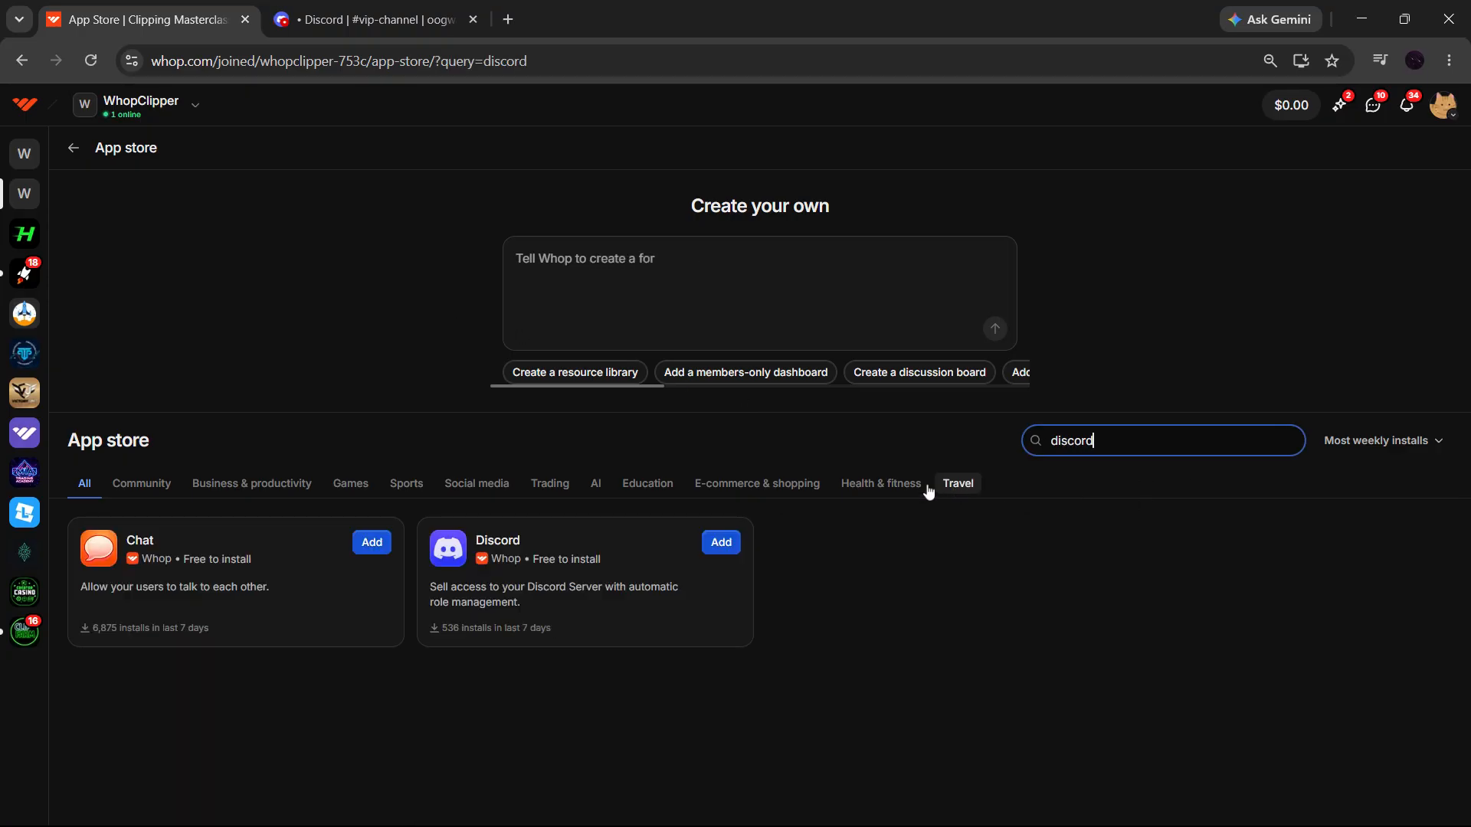
left_click(718, 543)
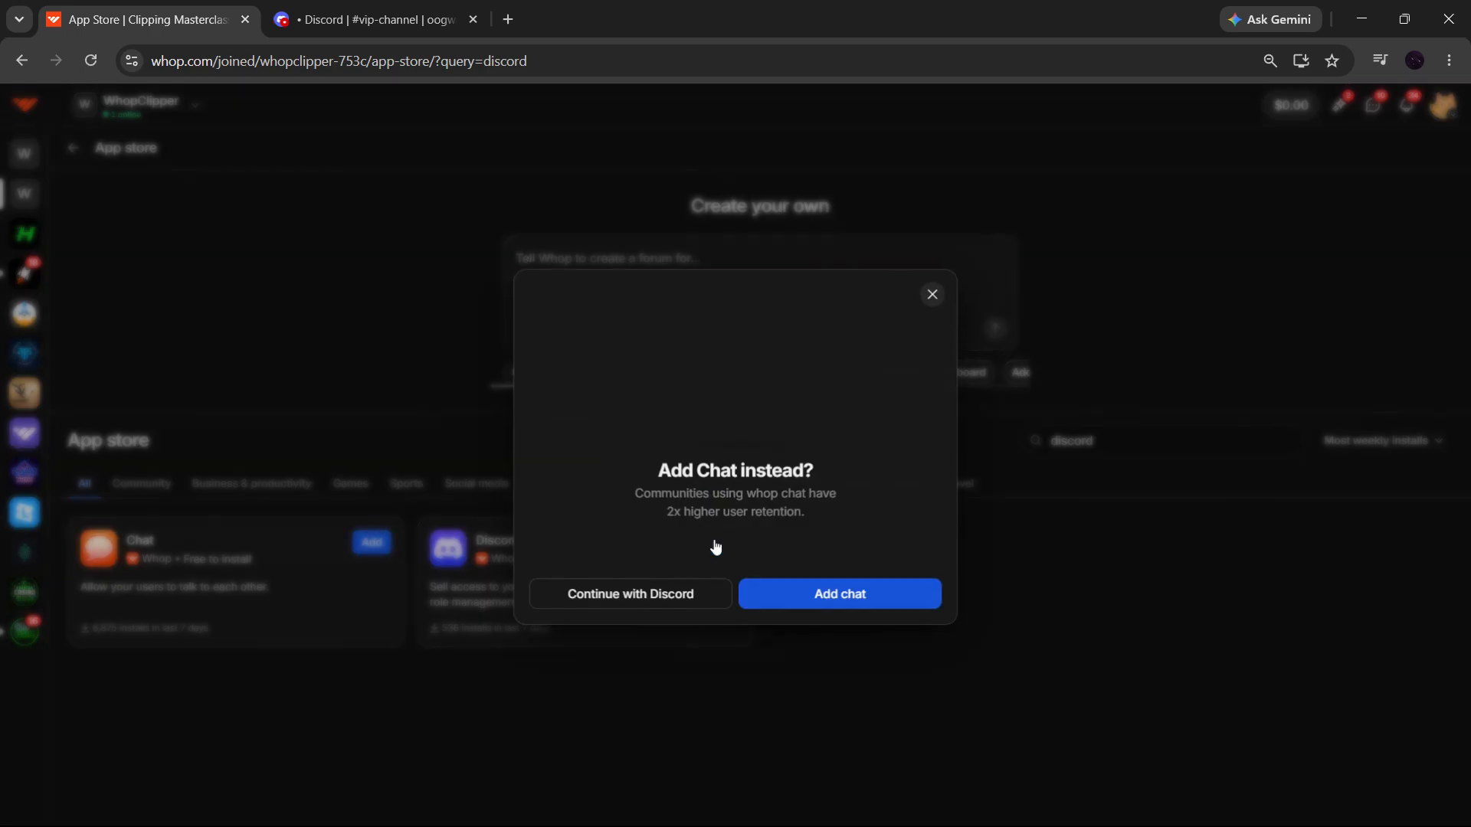
left_click(625, 600)
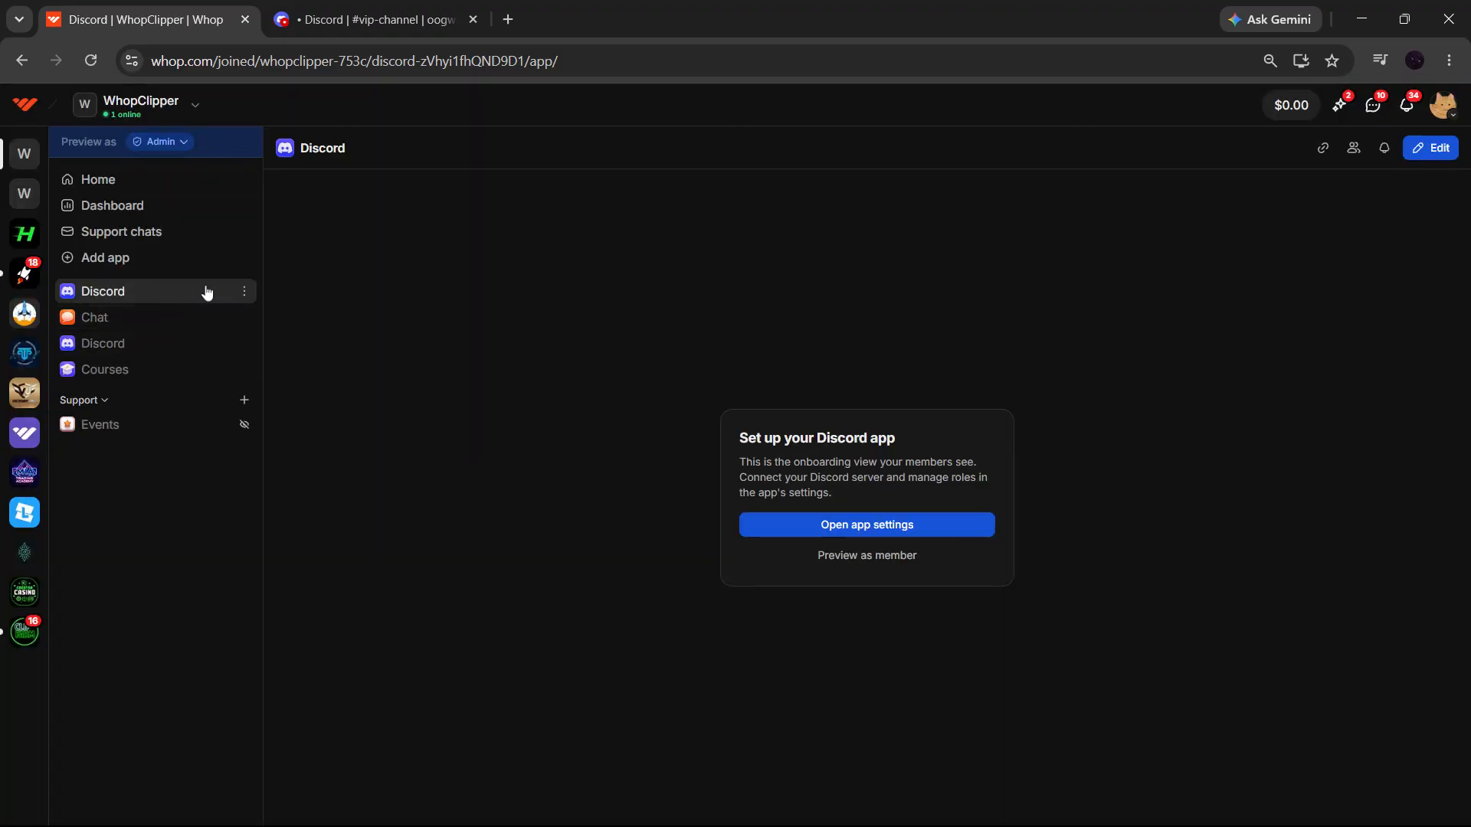
- Connect Discord in the new app's settings by authorising Whop Bot for the WHOP server
left_click(881, 531)
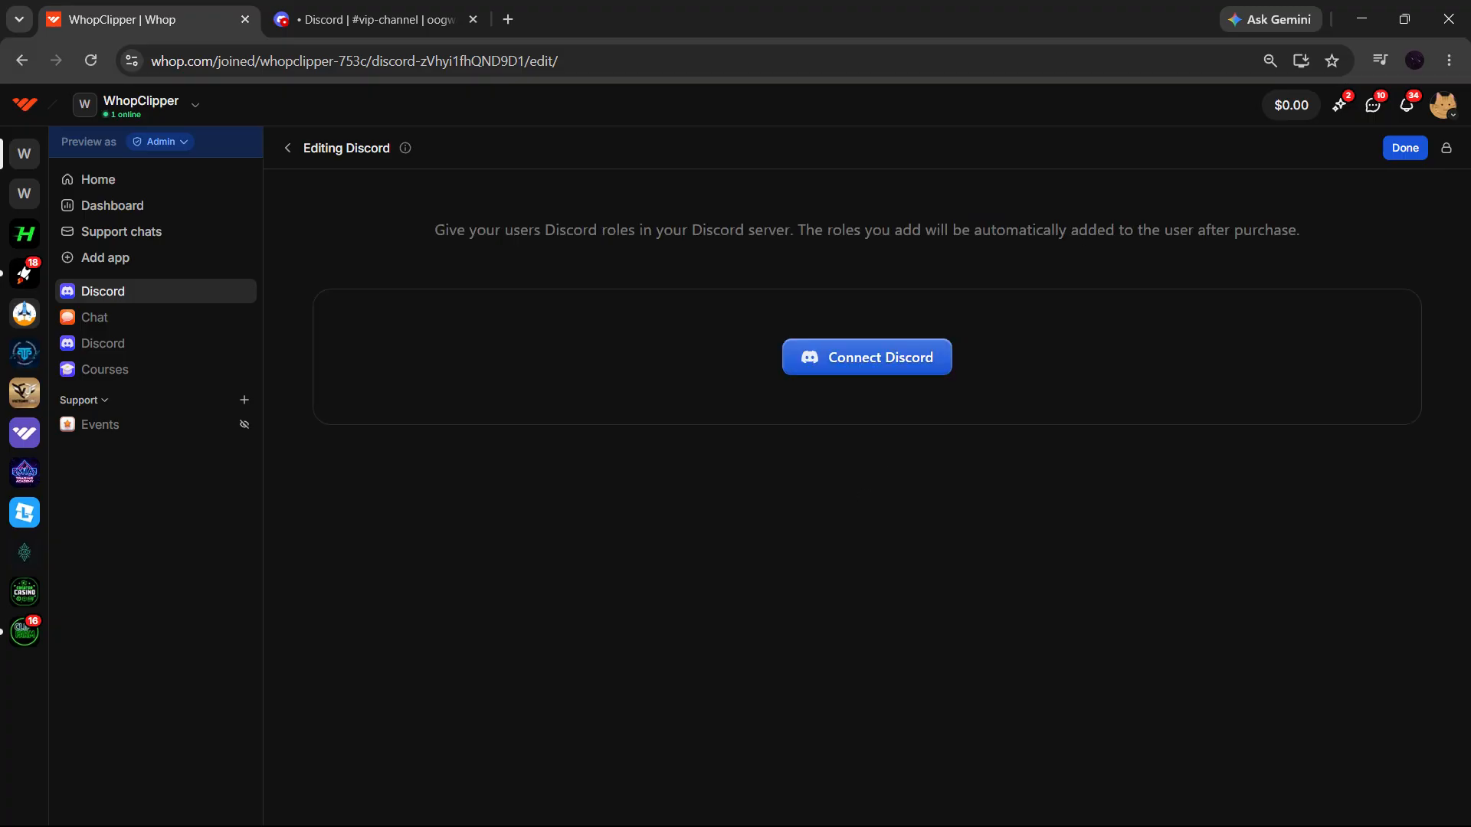
left_click(883, 374)
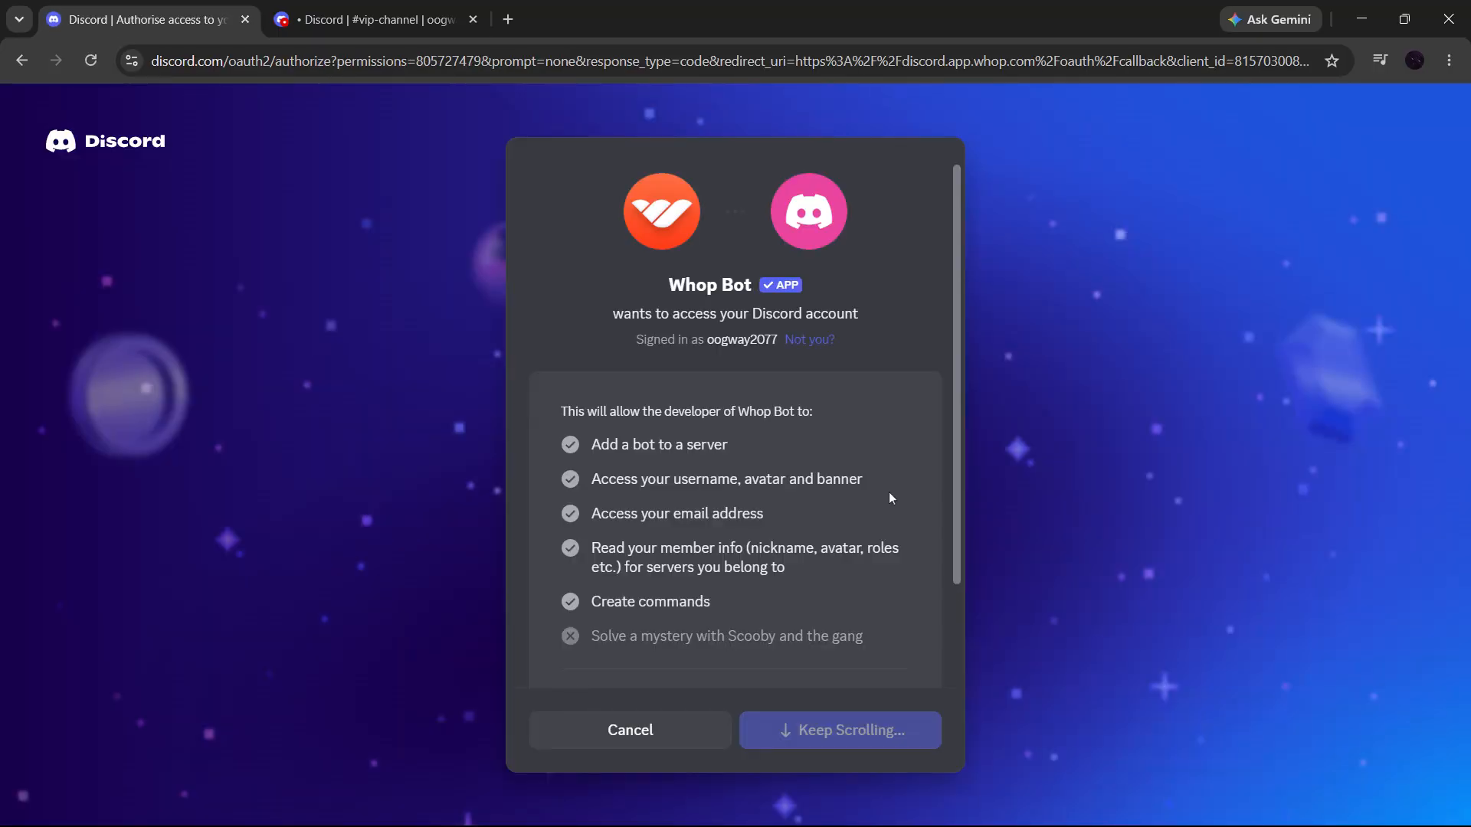
scroll(890, 498, "down", 2)
left_click(847, 611)
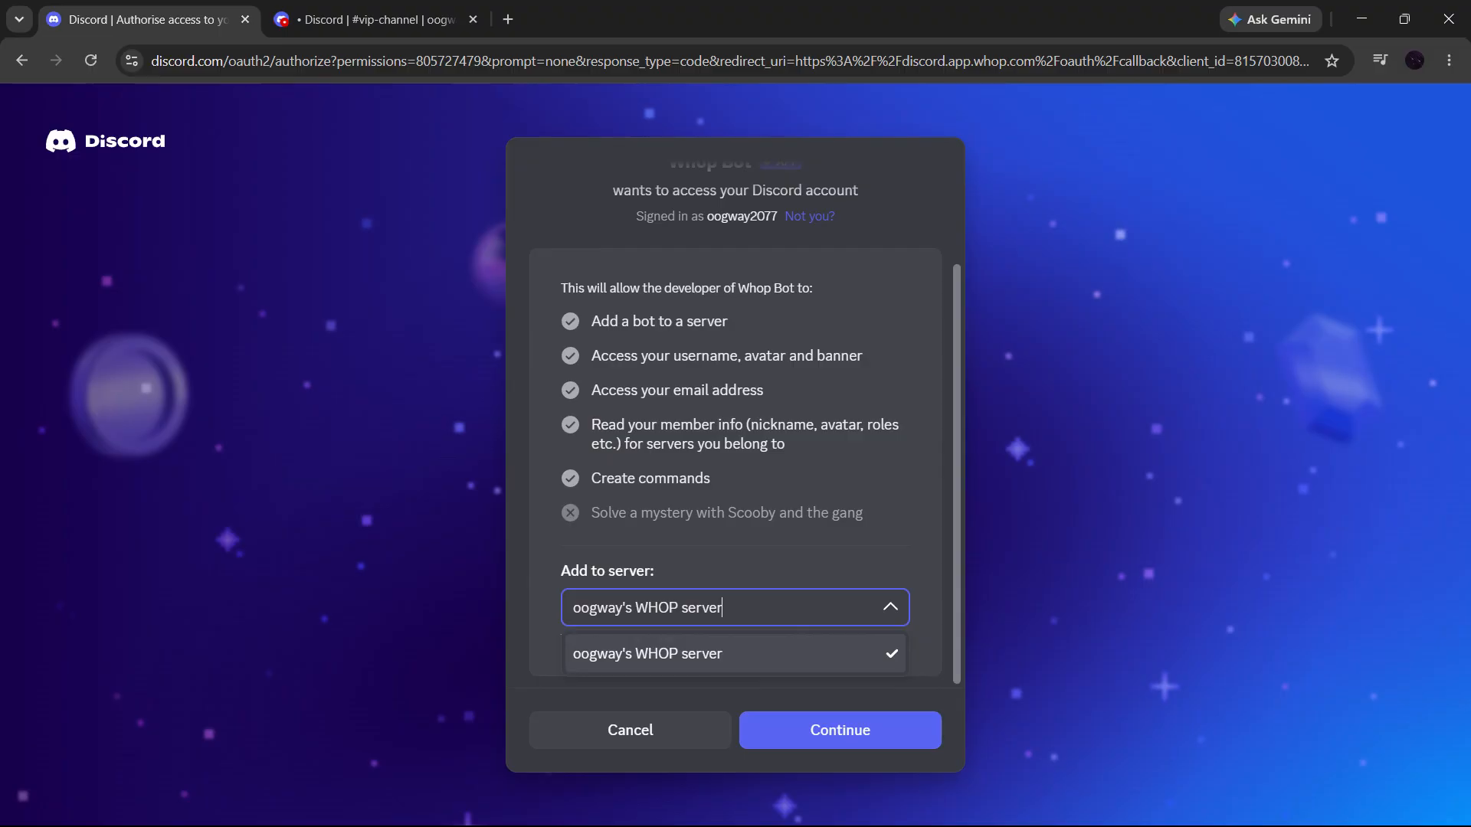
left_click(876, 735)
left_click(876, 741)
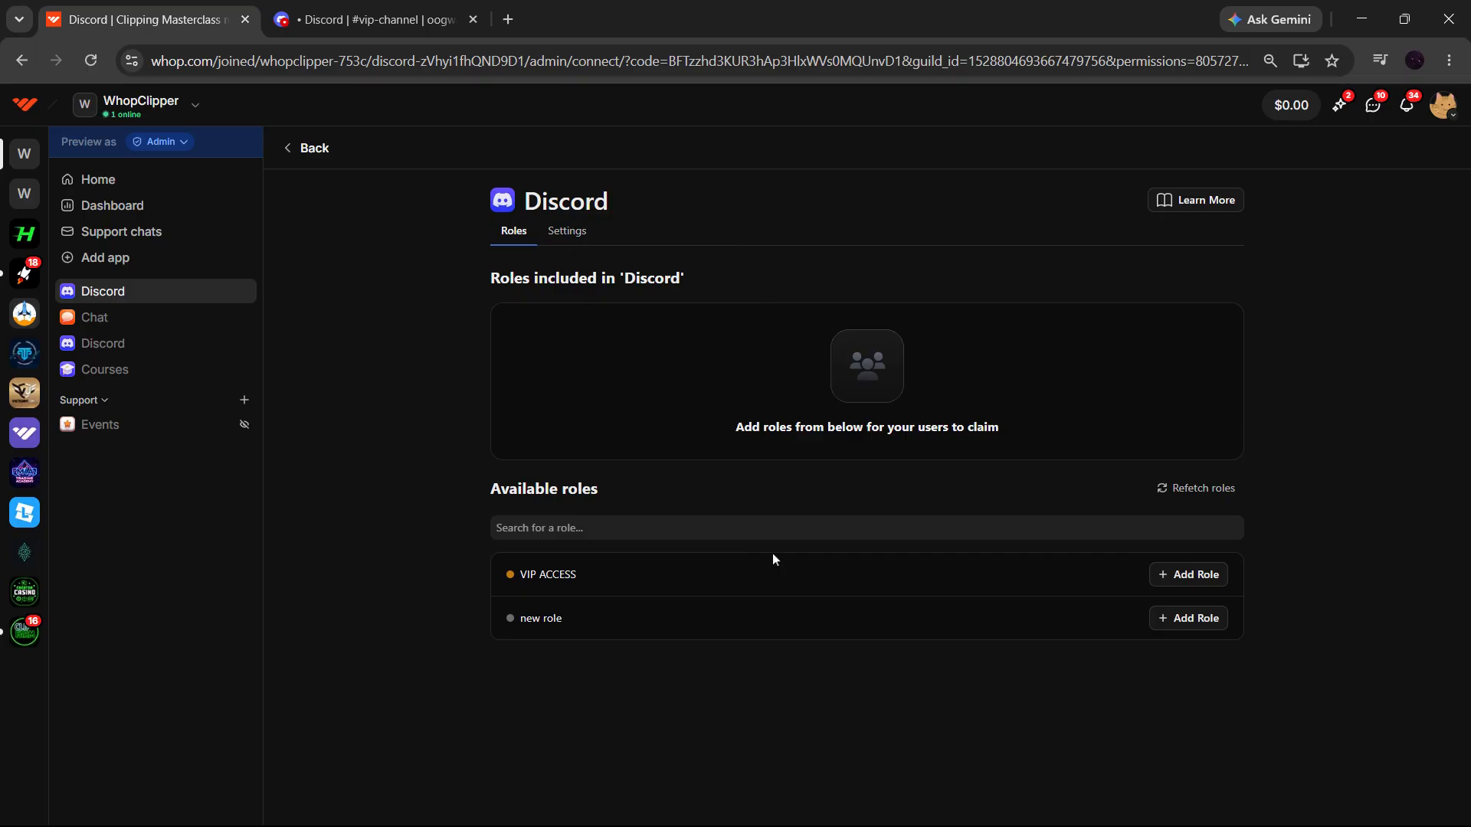
- Switch to Discord and check in the server's role list that Whop Bot ranks above the other roles
left_click(409, 6)
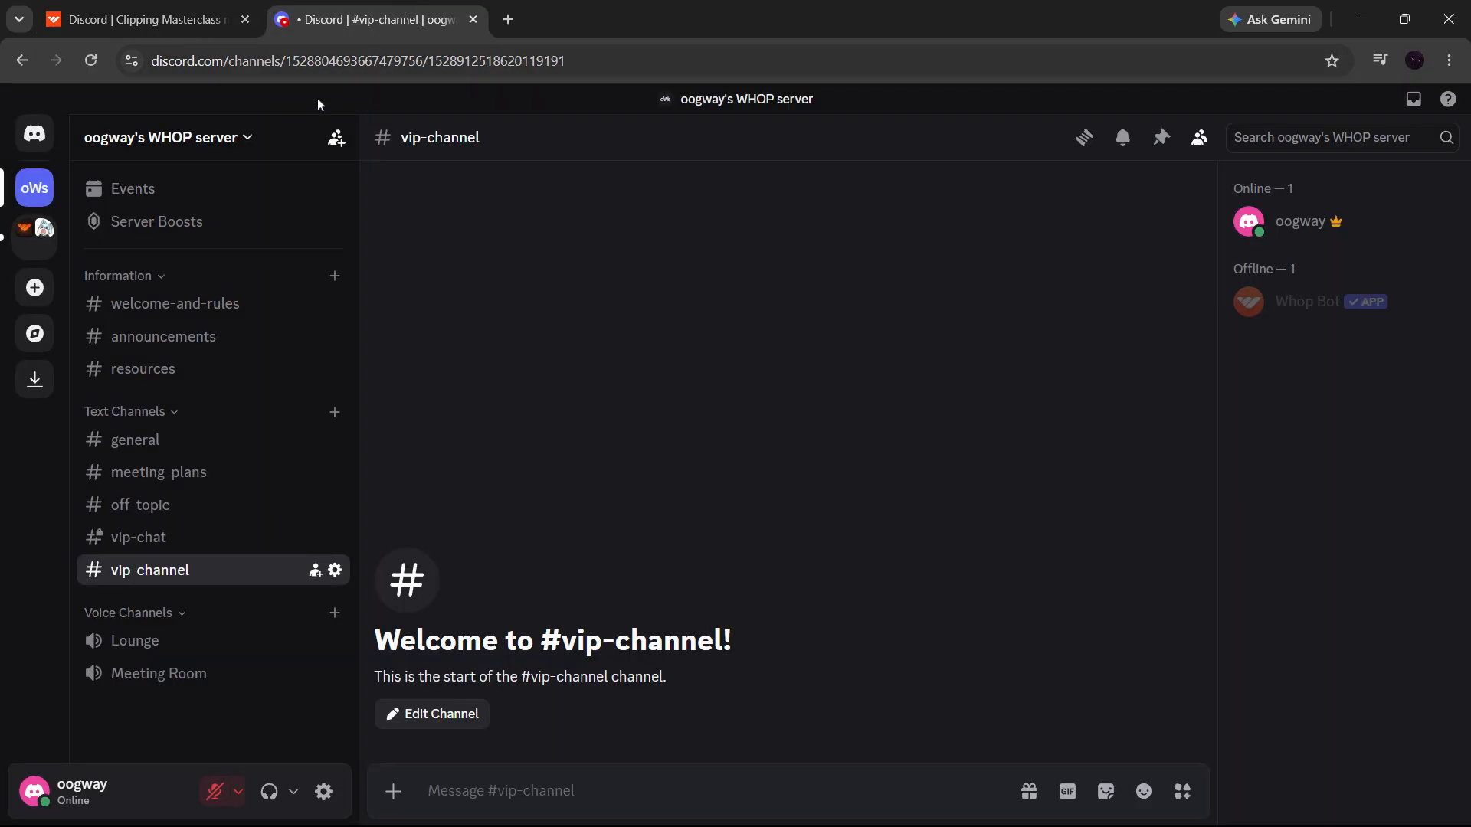
left_click(245, 138)
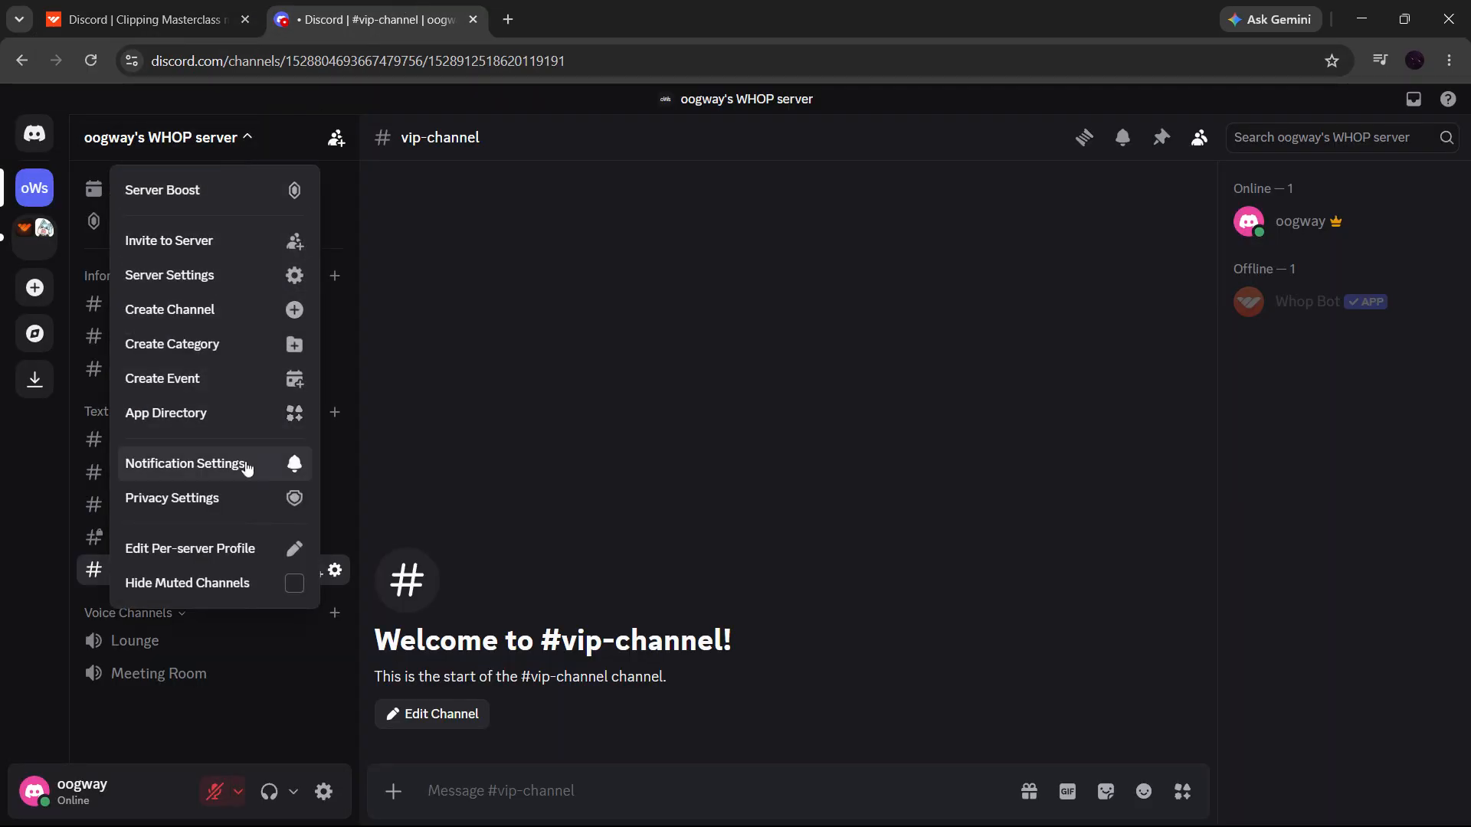
left_click(226, 284)
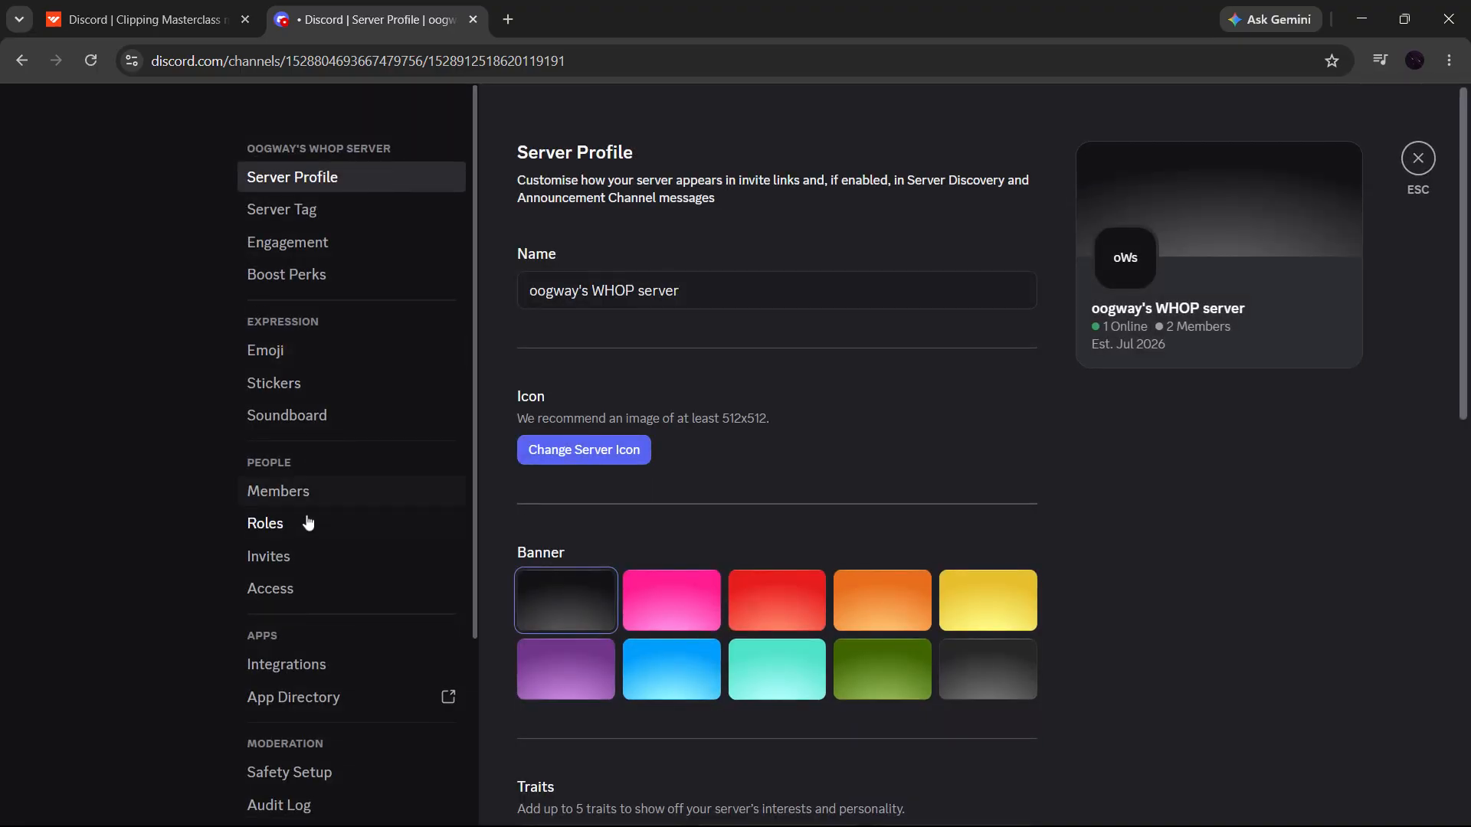
left_click(305, 526)
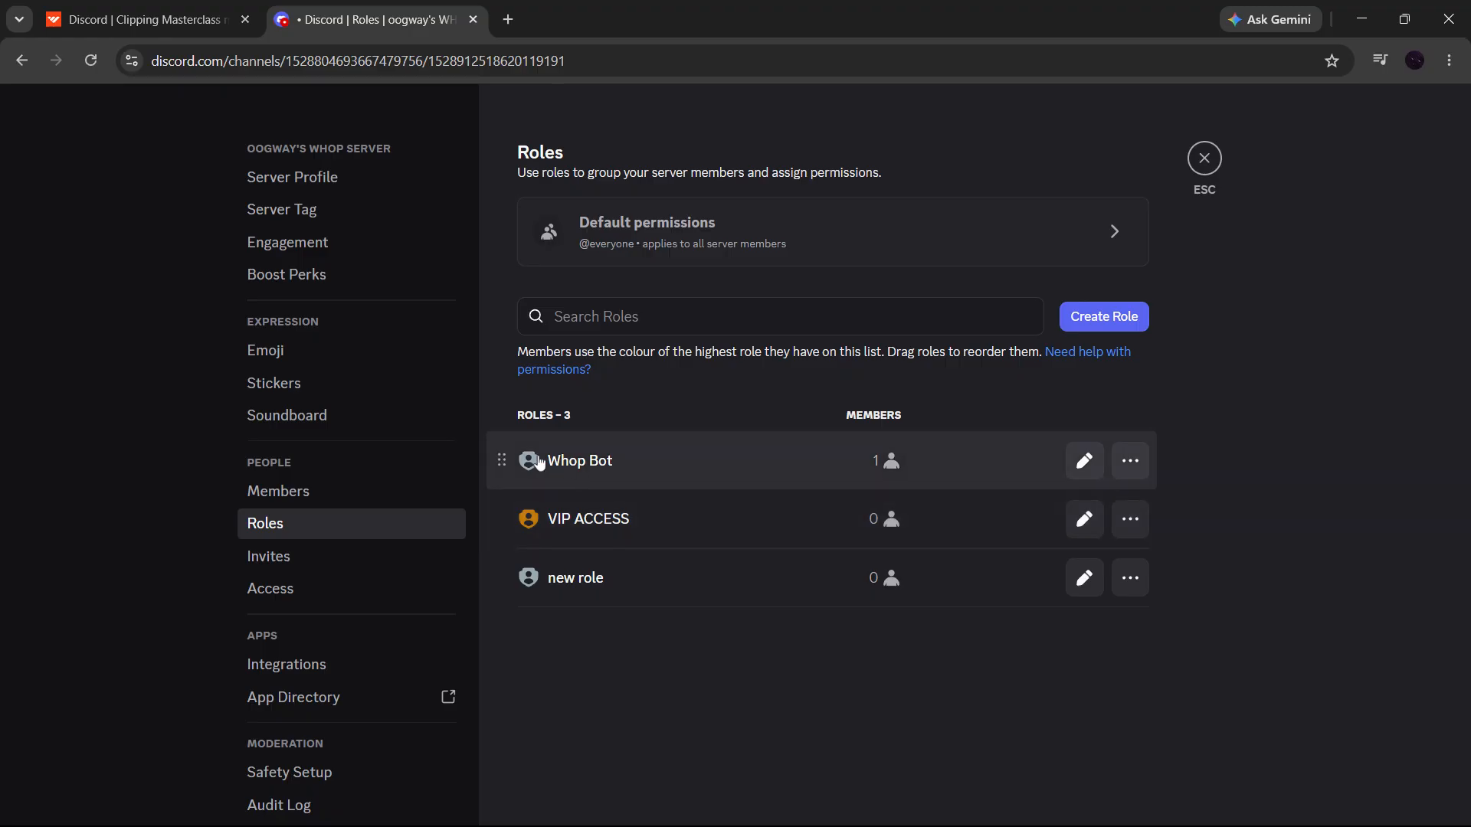
left_click_drag(502, 468, 502, 446)
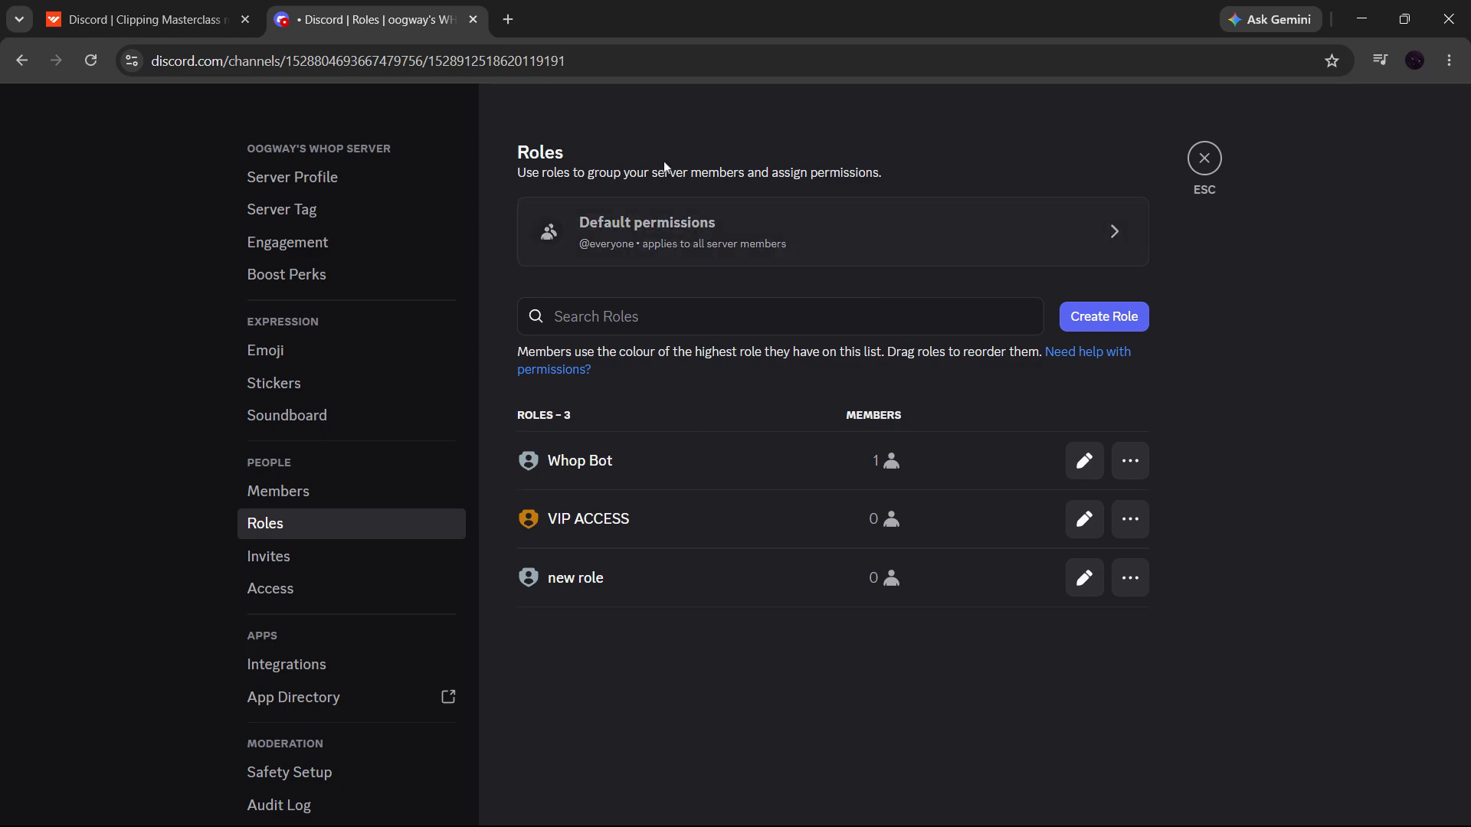
- Switch to Whop and start a new product for the WhopClipper community, naming it VIP ACCESS
left_click(188, 23)
mouse_move(249, 291)
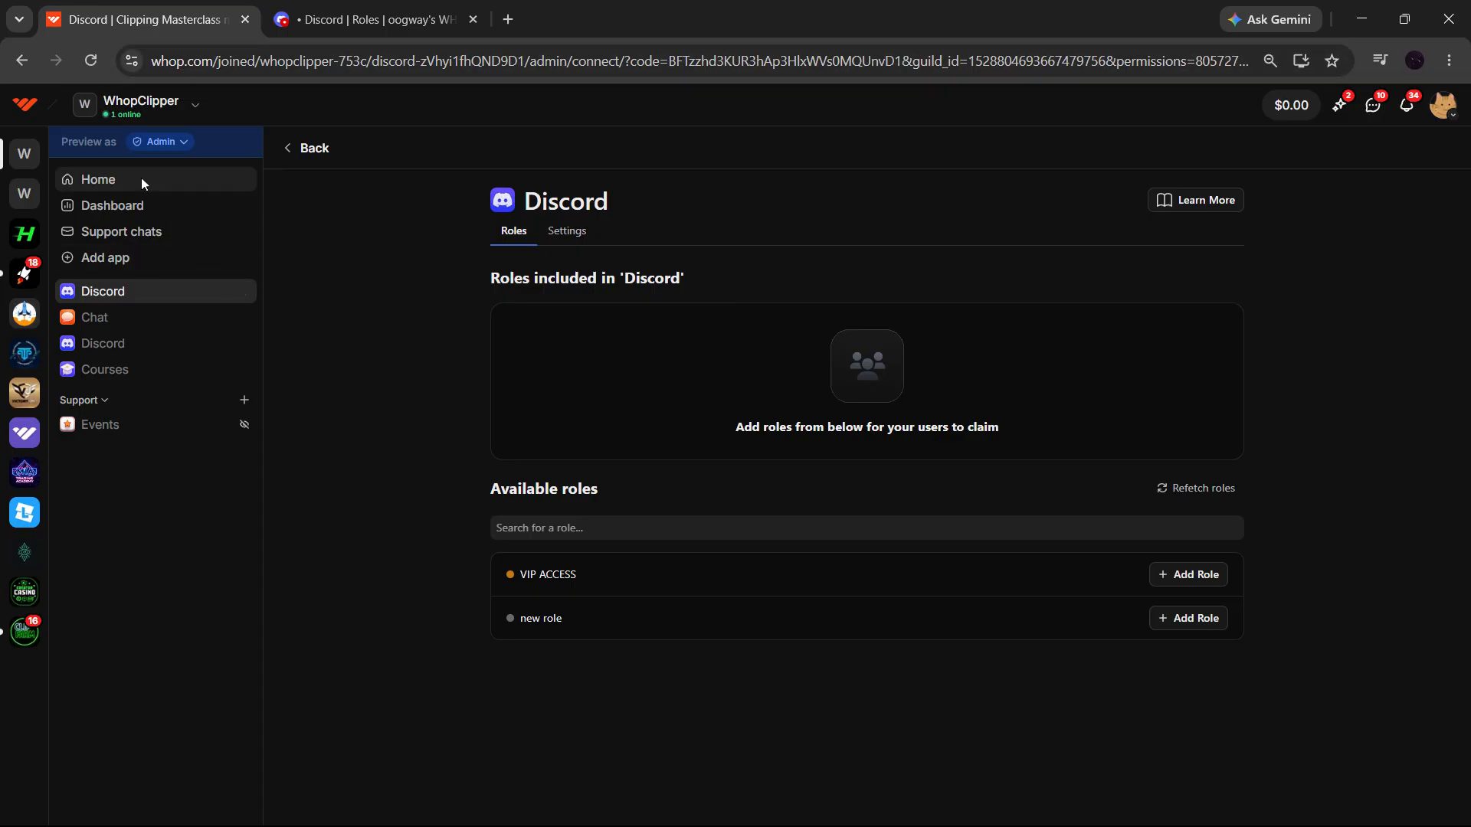
left_click(119, 180)
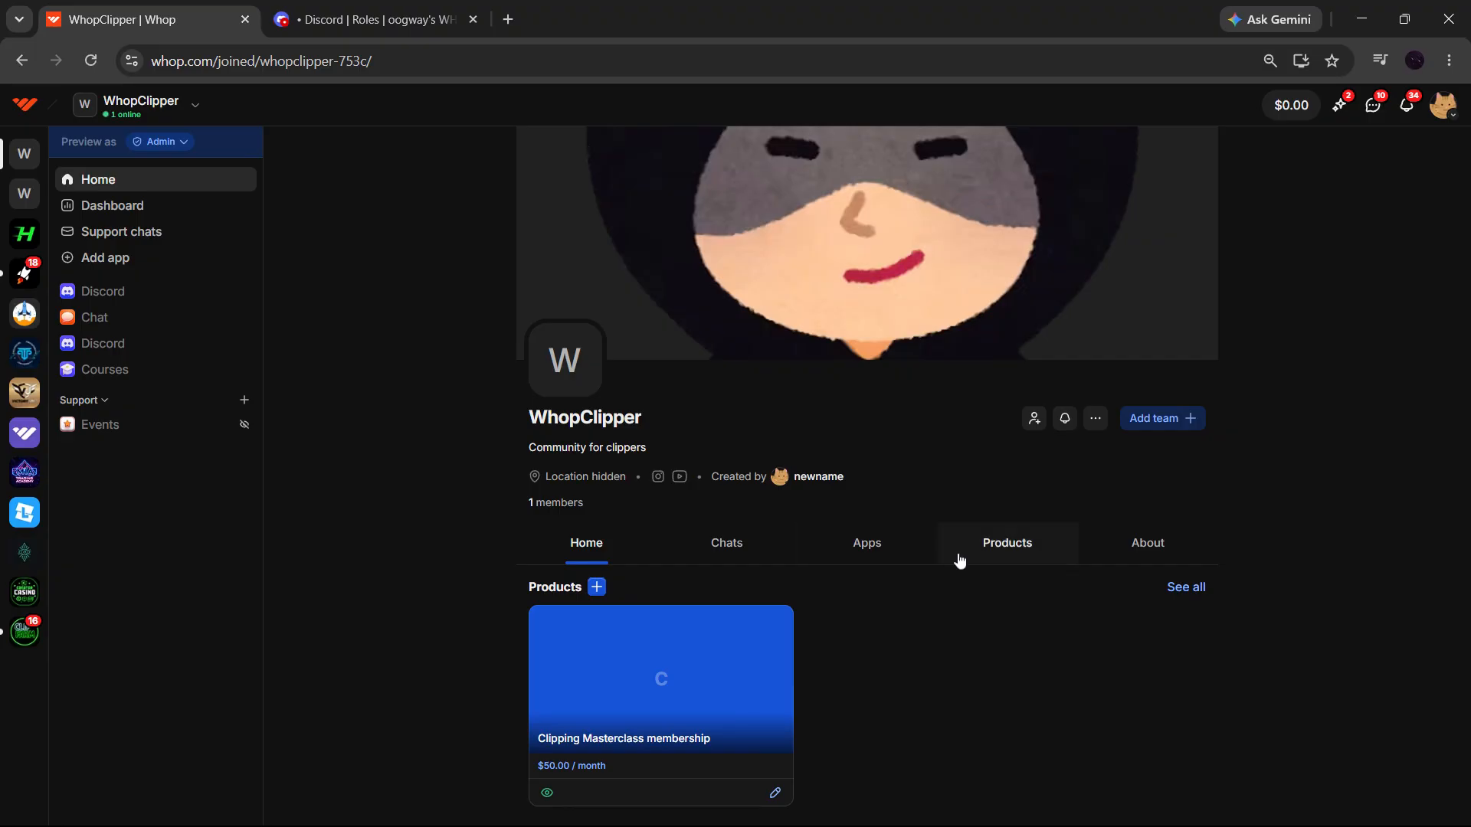
left_click(995, 566)
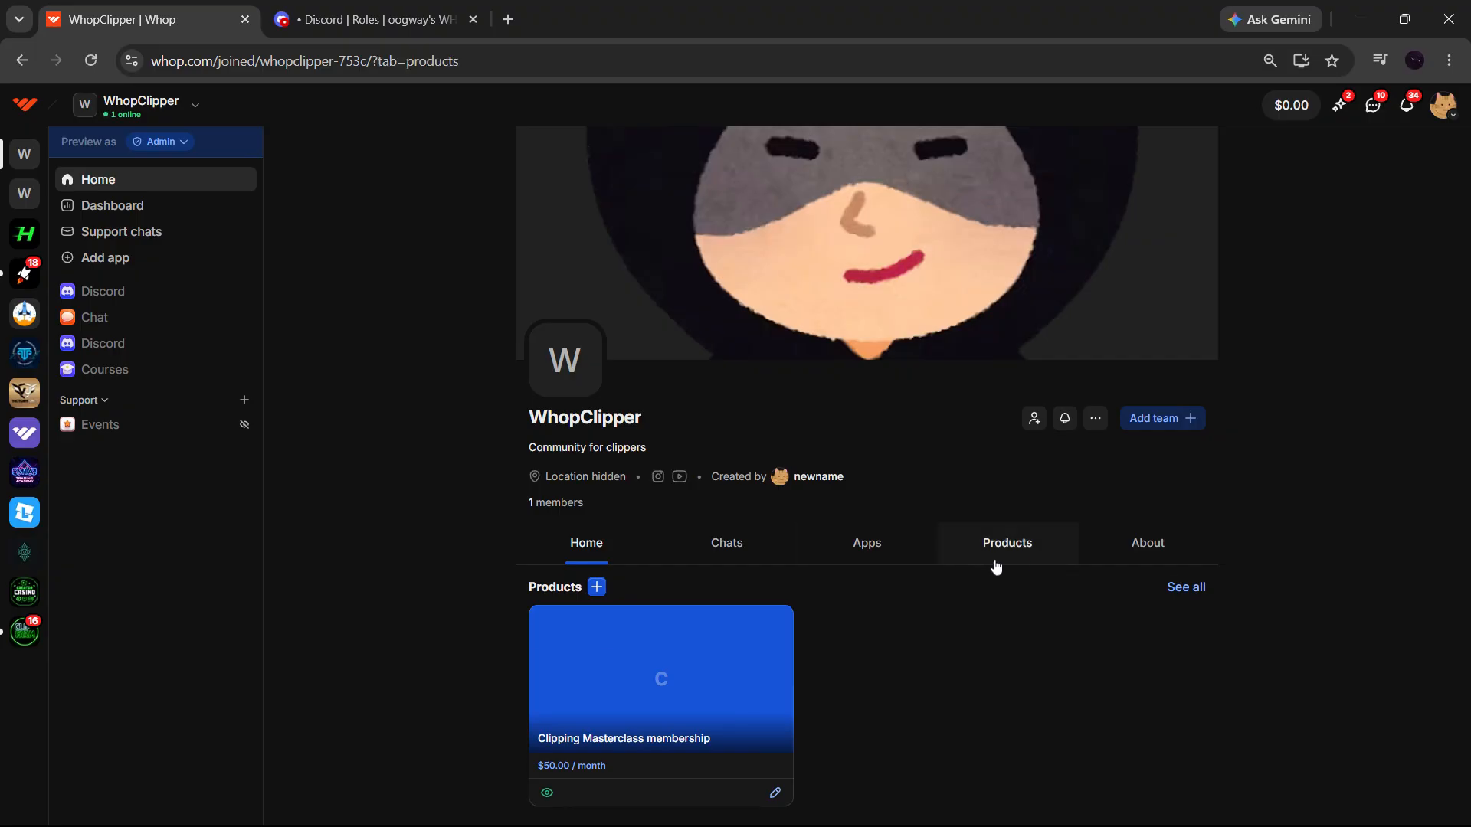
left_click(596, 587)
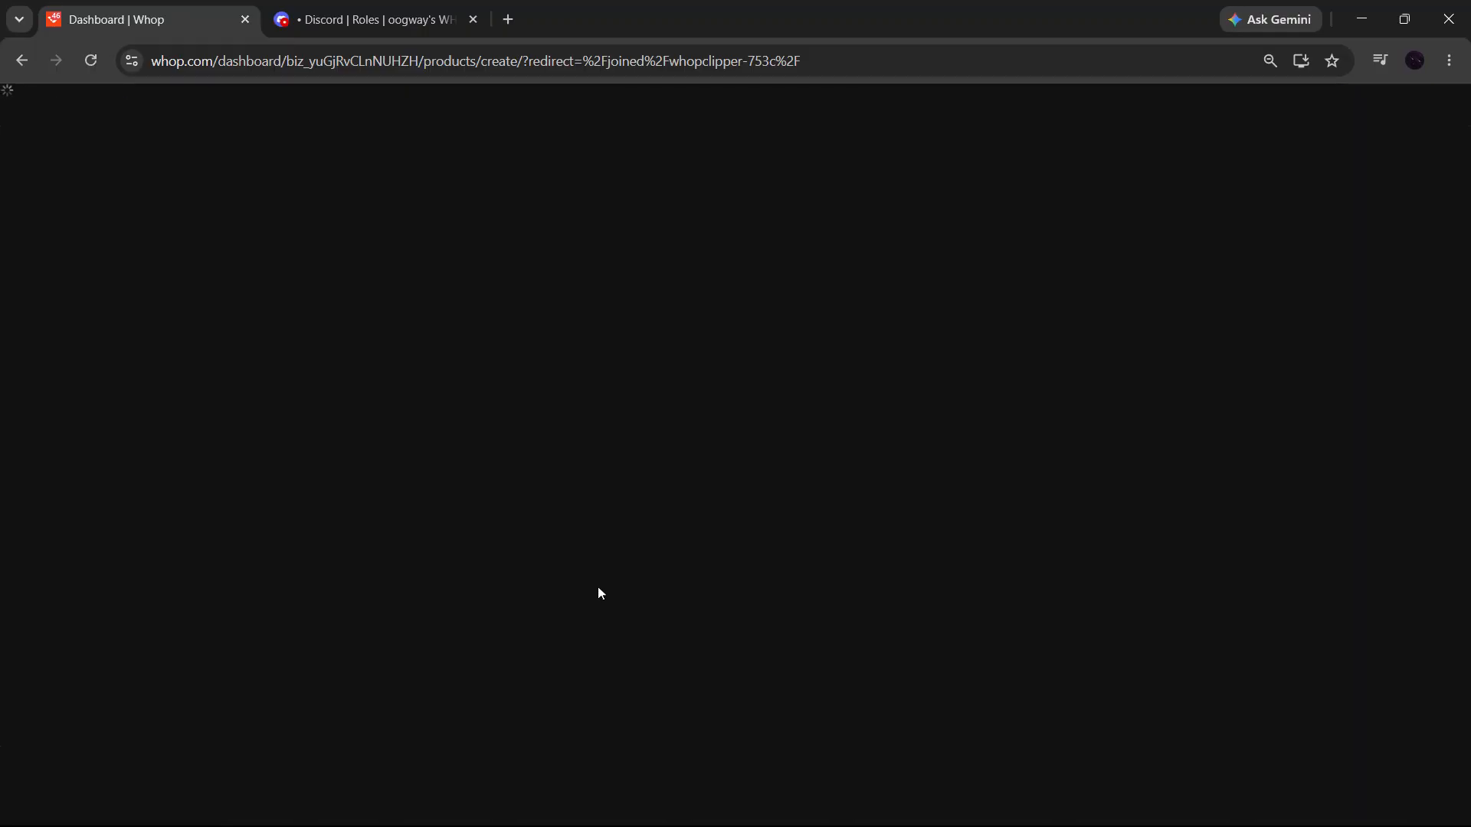
left_click(502, 265)
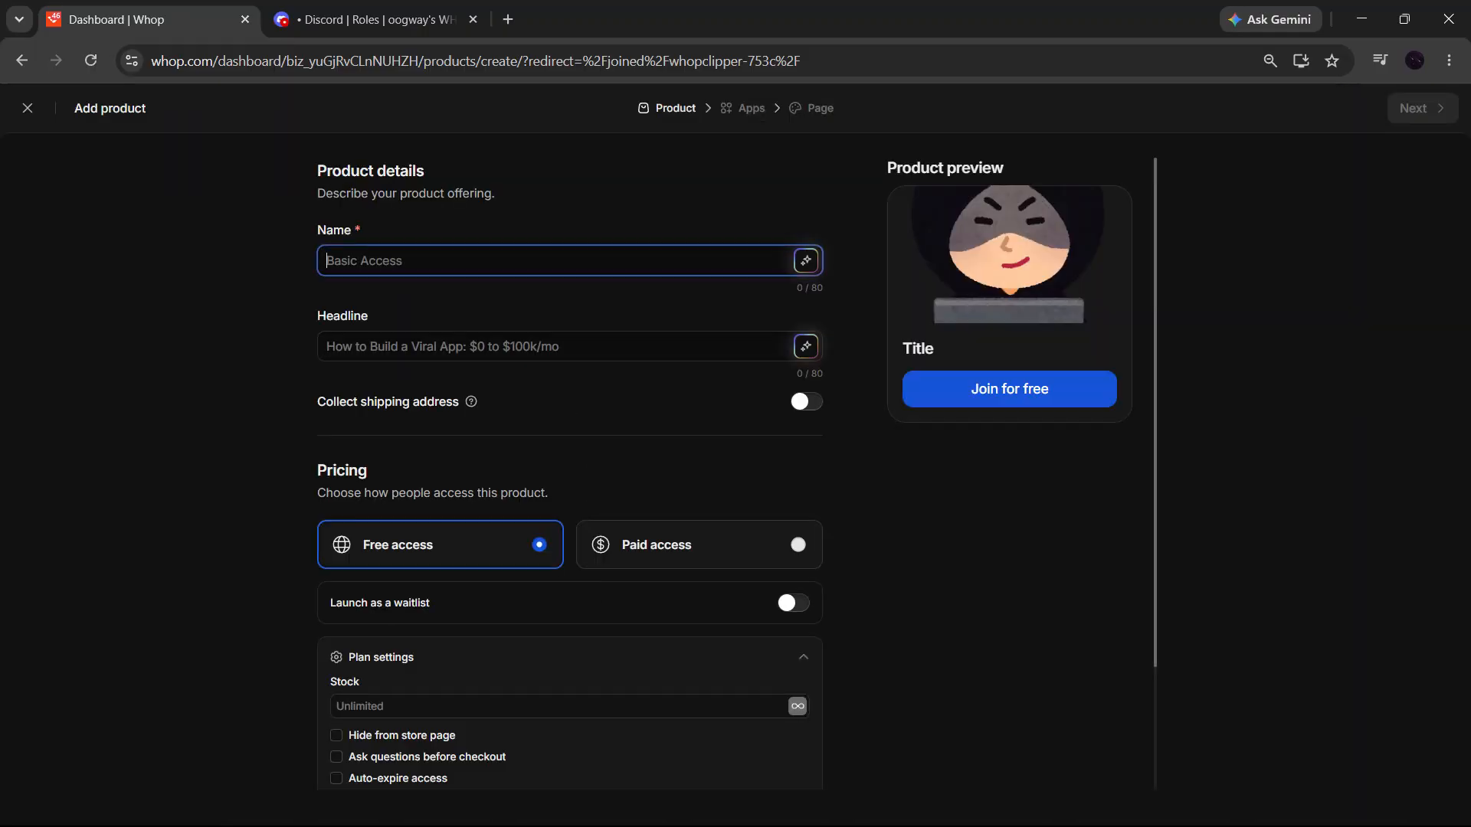
type("Vl")
type("P ACCESS")
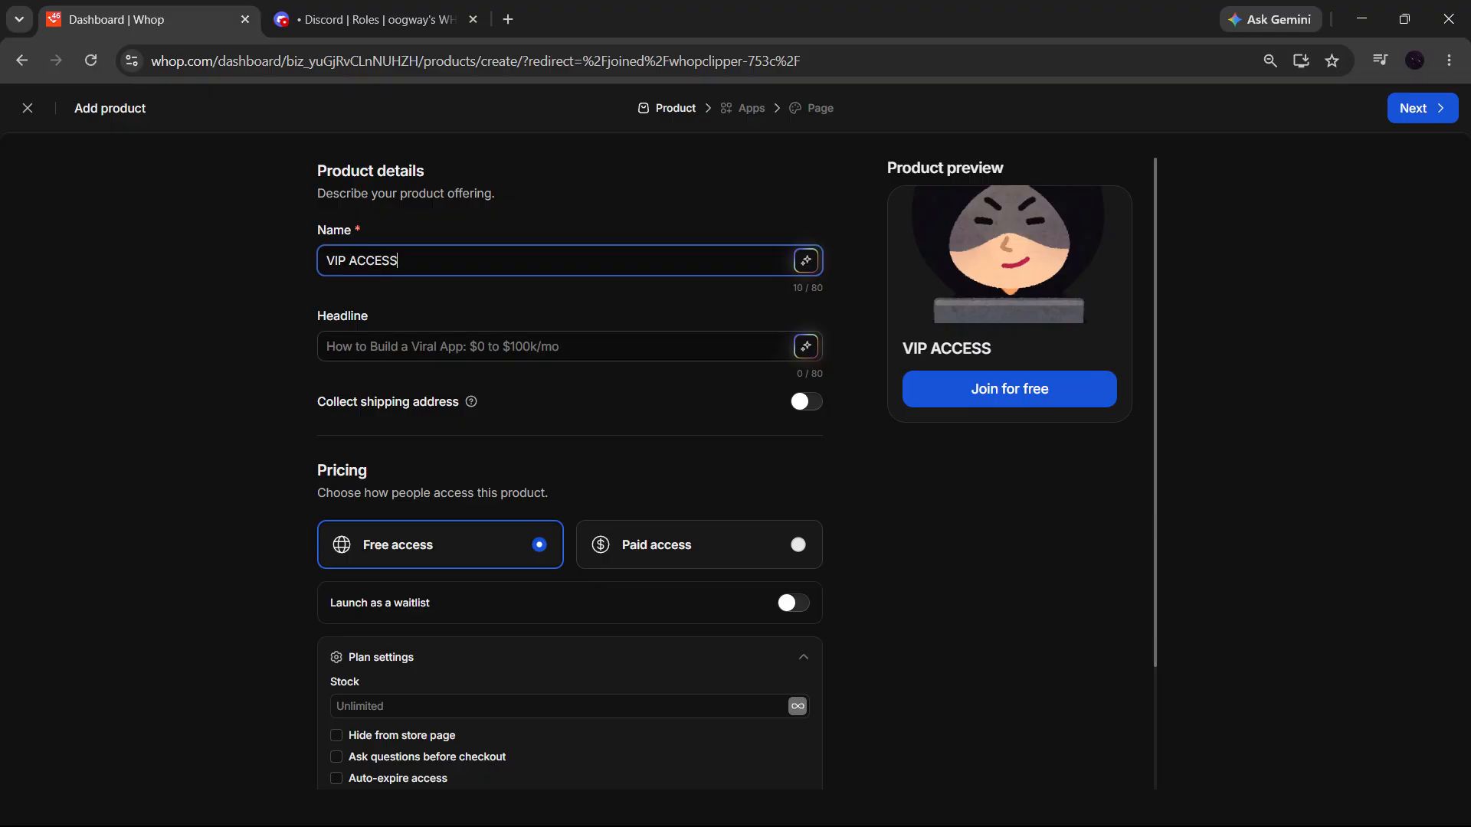
- Enter "access to best premium course" as the product's headline
left_click(490, 346)
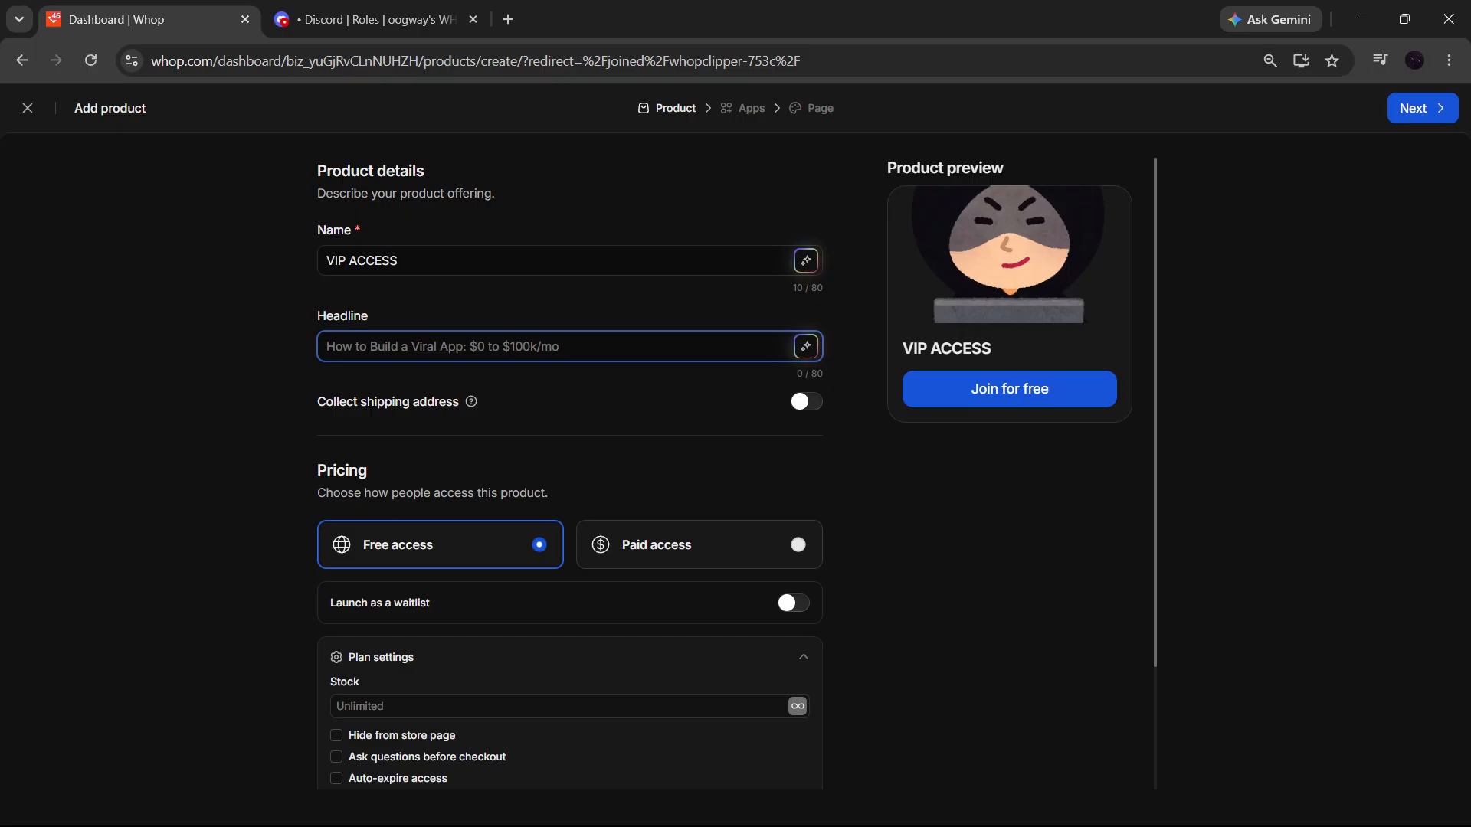
type("acce")
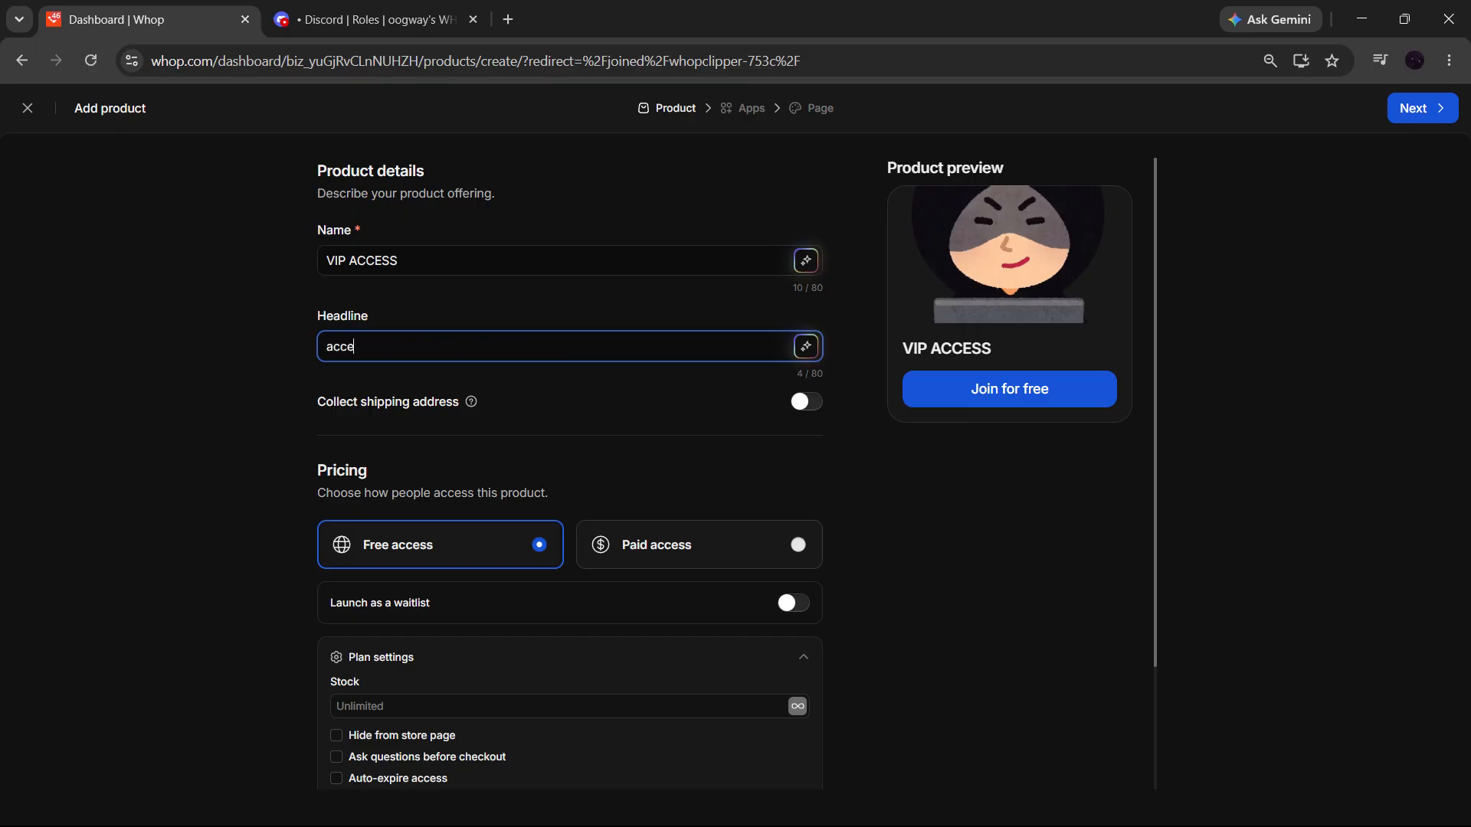
type("ss to best premium course")
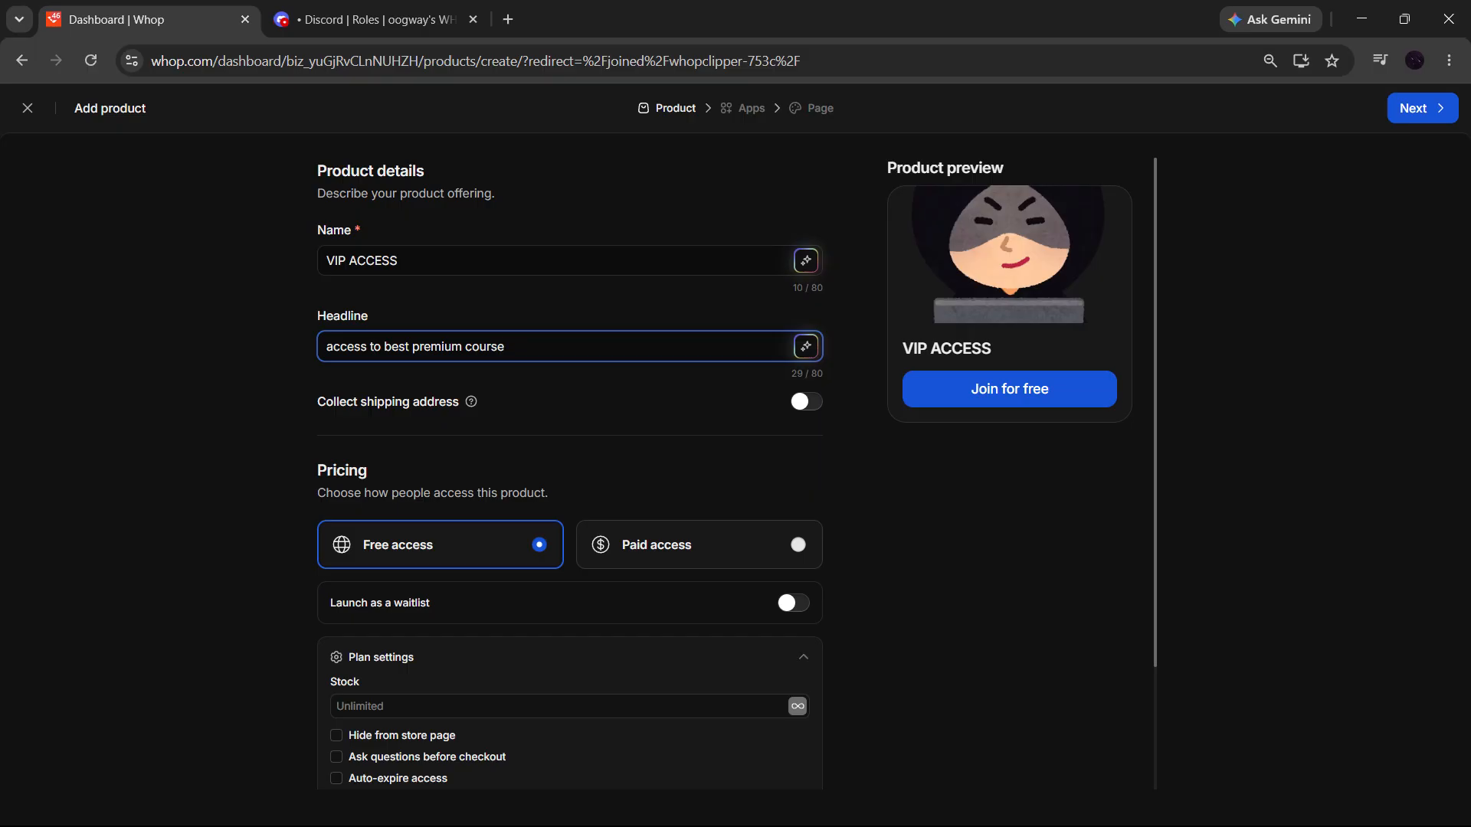
- Make the product paid access at a recurring $39.99 per month and continue to the app selection
scroll(417, 536, "down", 2)
left_click(651, 416)
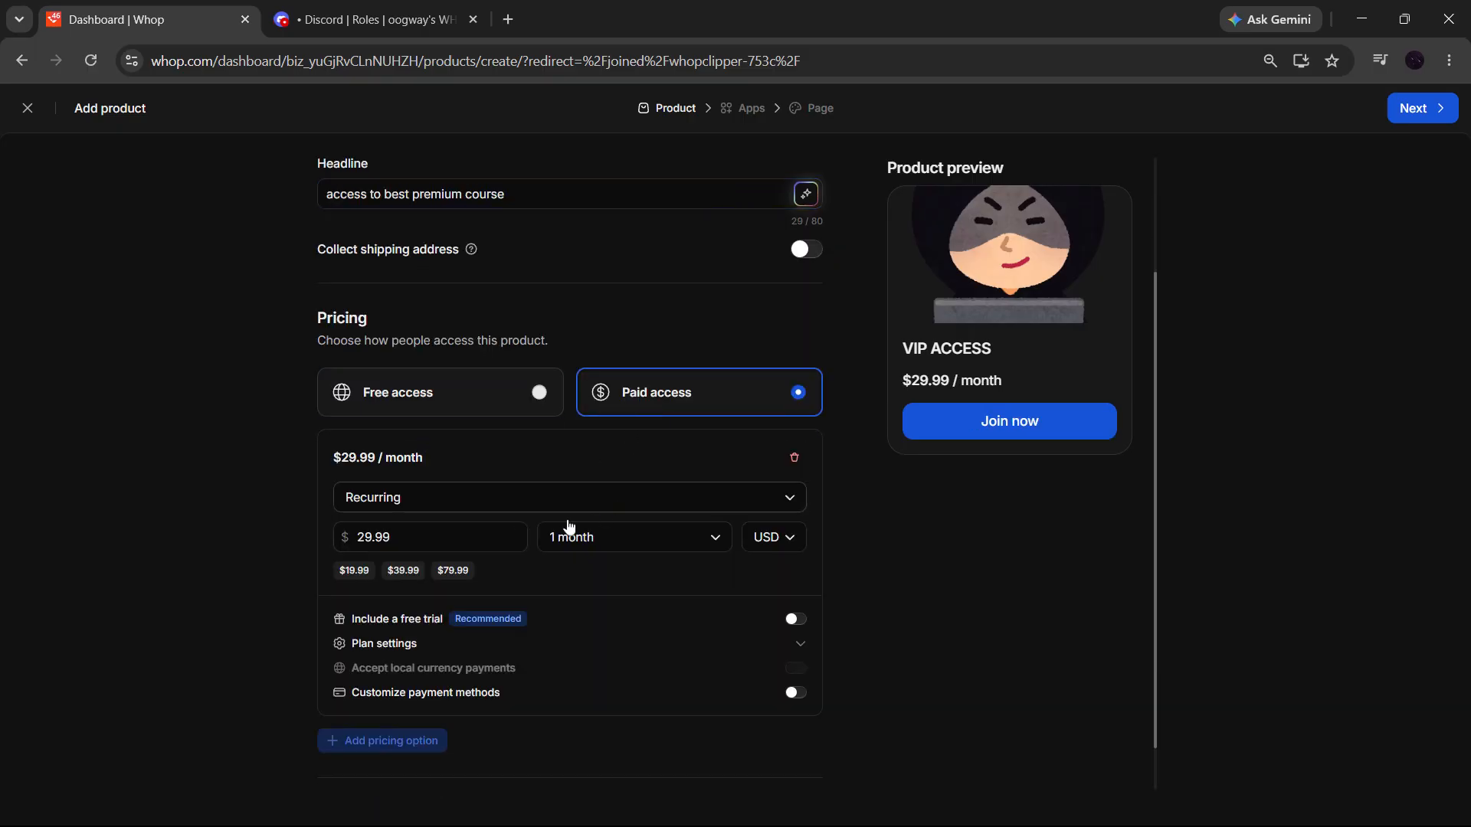
left_click(419, 502)
left_click(419, 498)
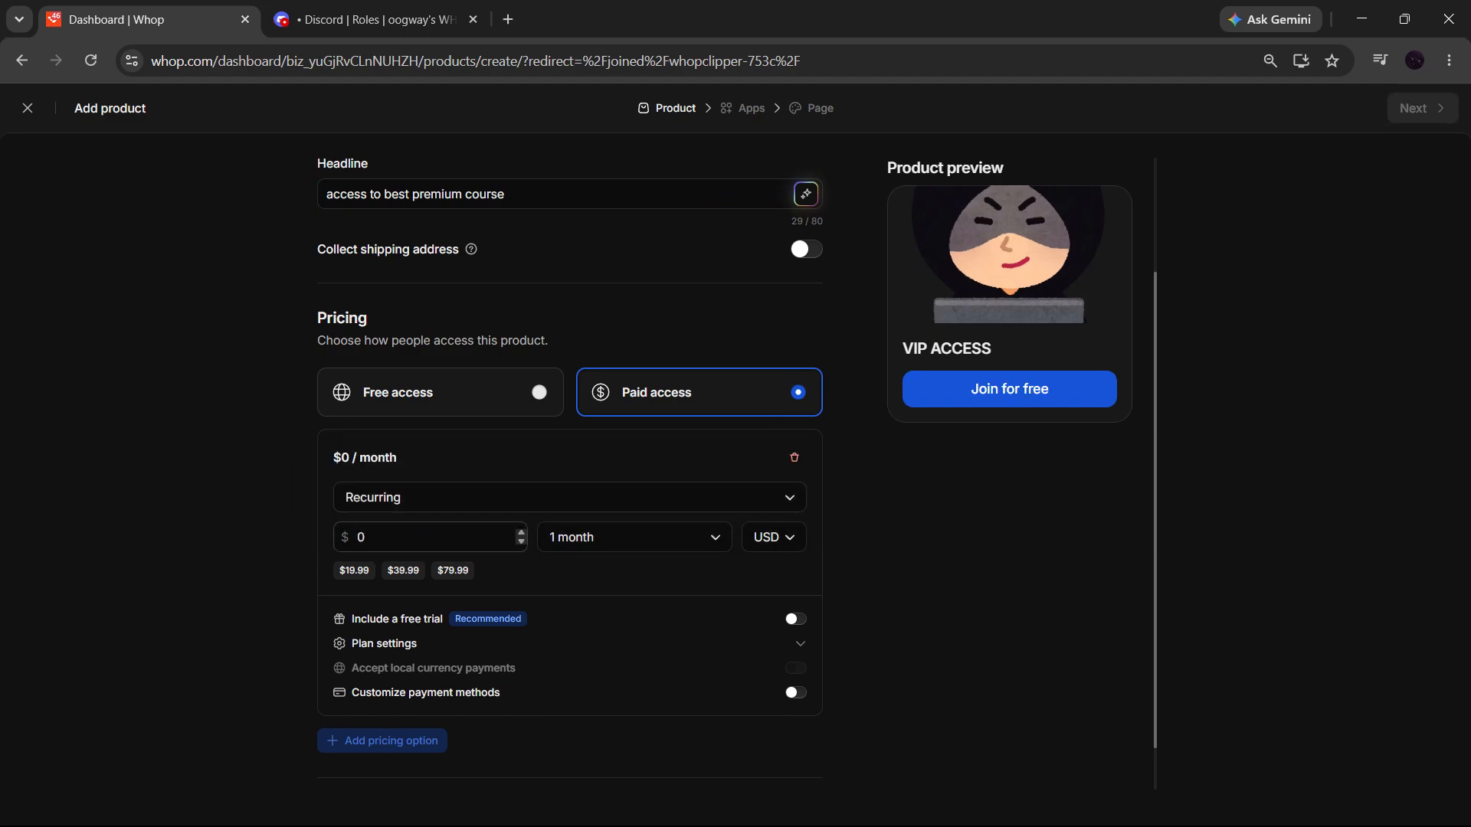
left_click(399, 574)
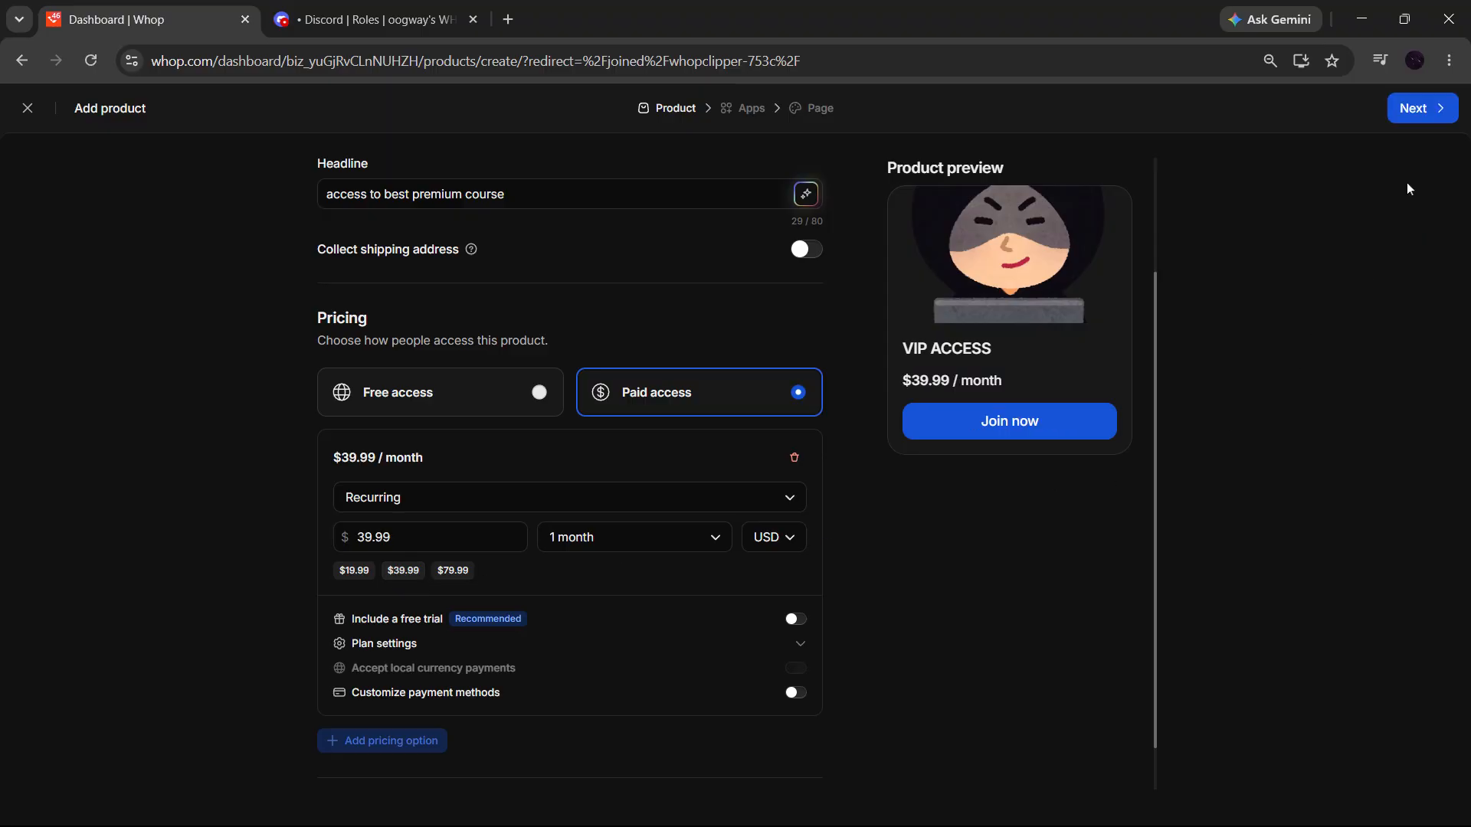
left_click(1426, 115)
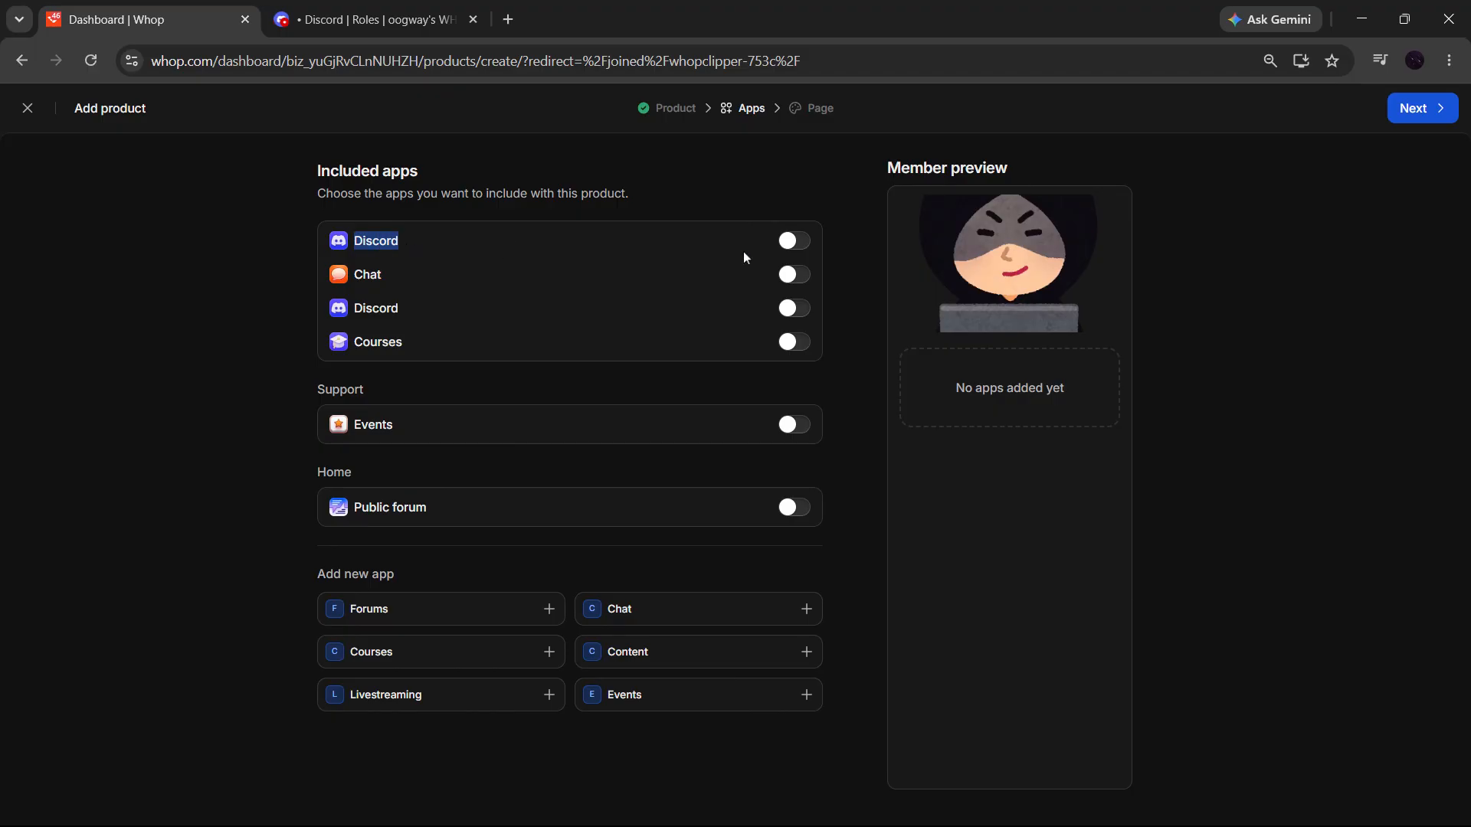
- Include only the second Discord app listed, below Chat, with the product and save the product
left_click(804, 245)
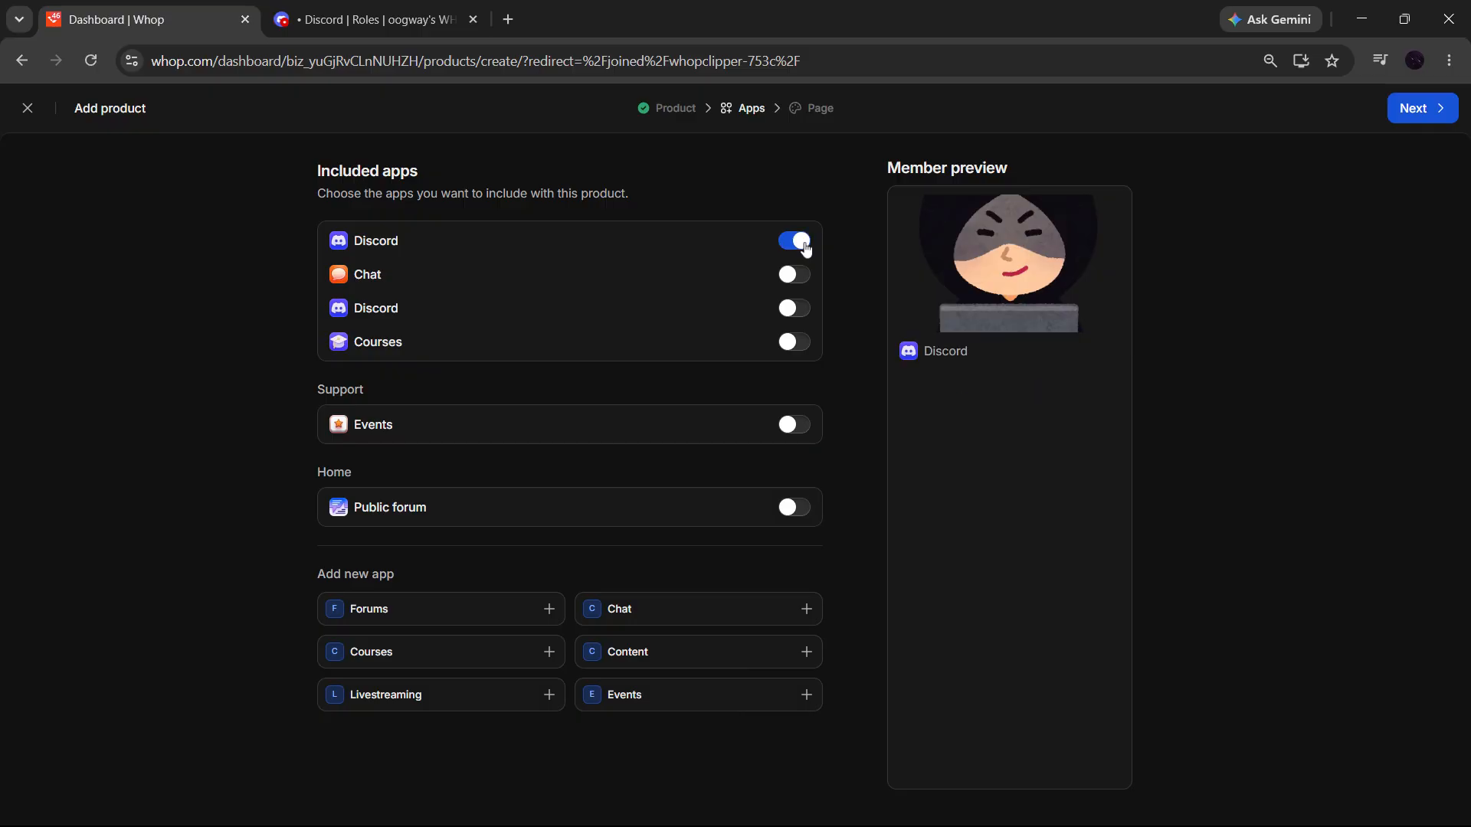
left_click(801, 241)
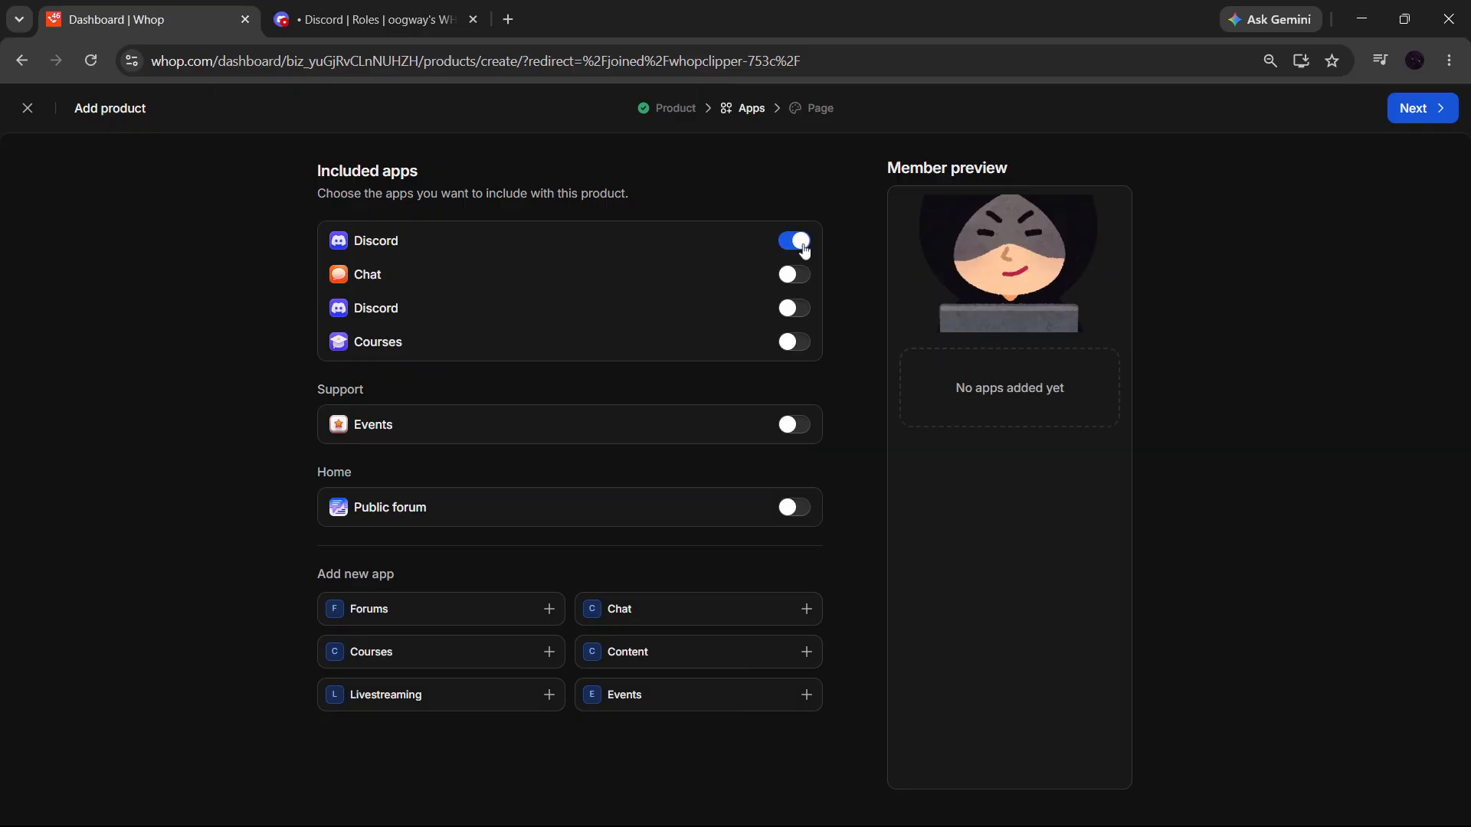
left_click(799, 308)
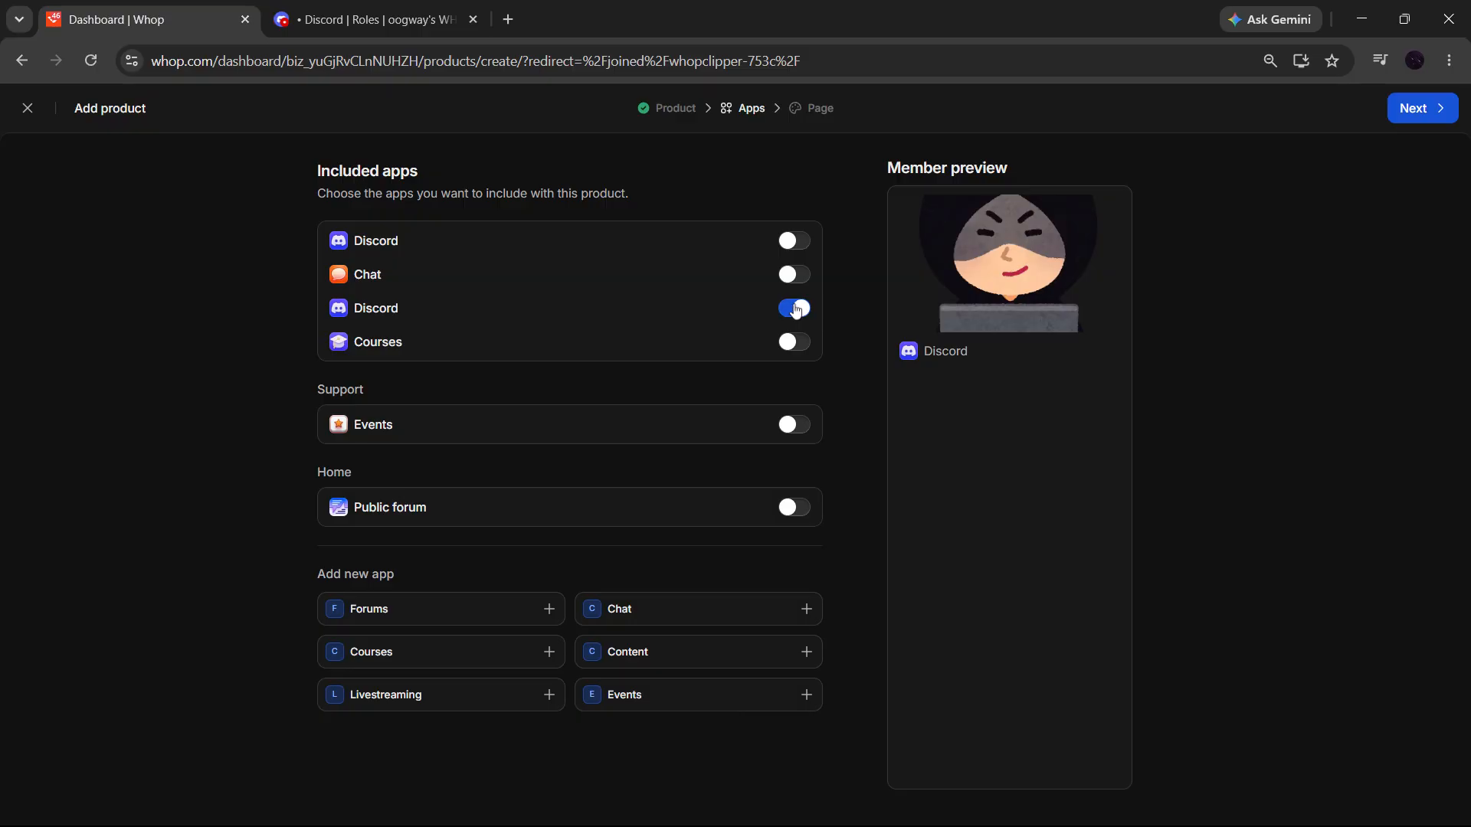
left_click(1409, 122)
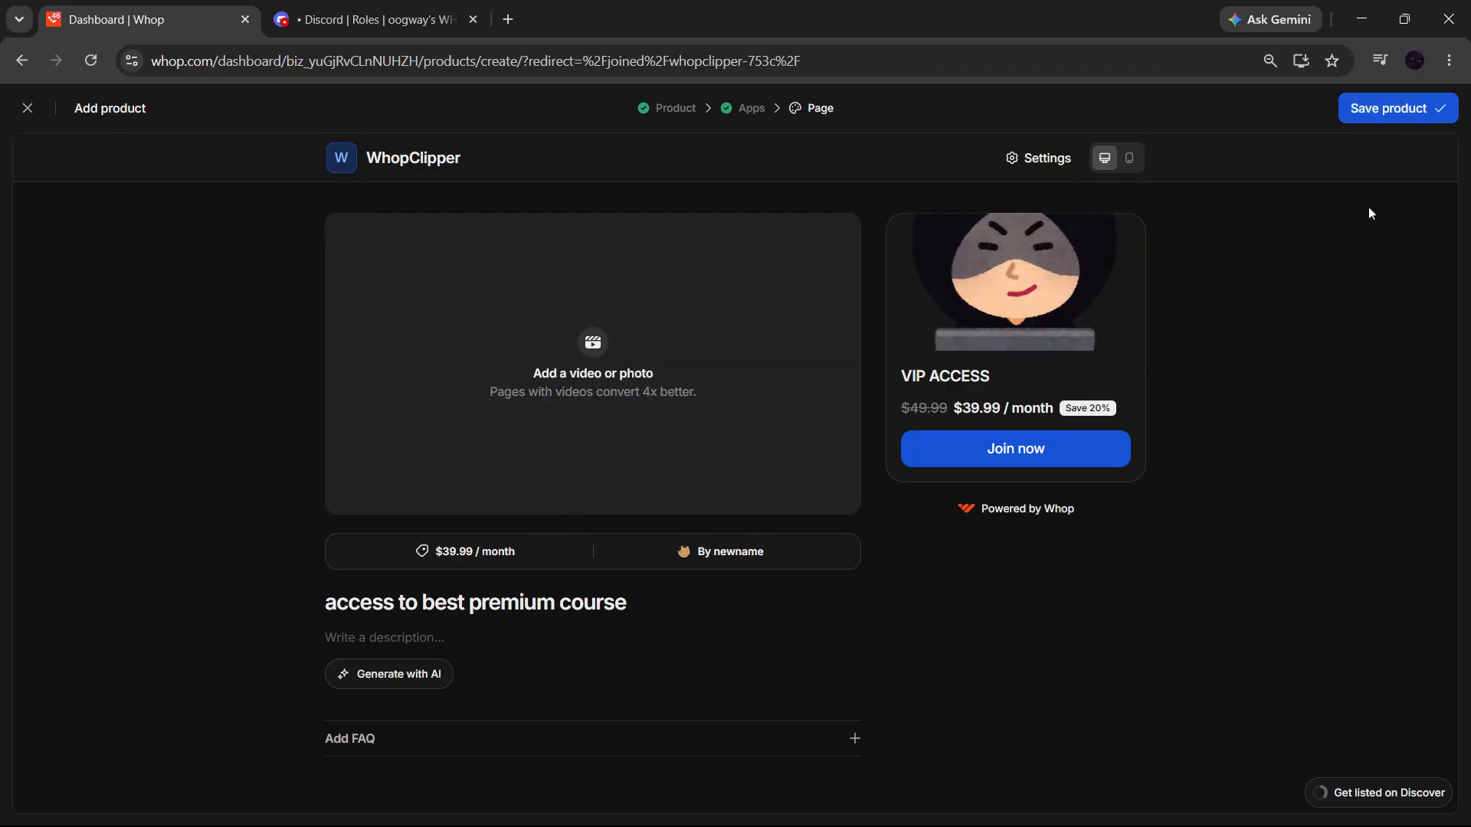
left_click(1400, 113)
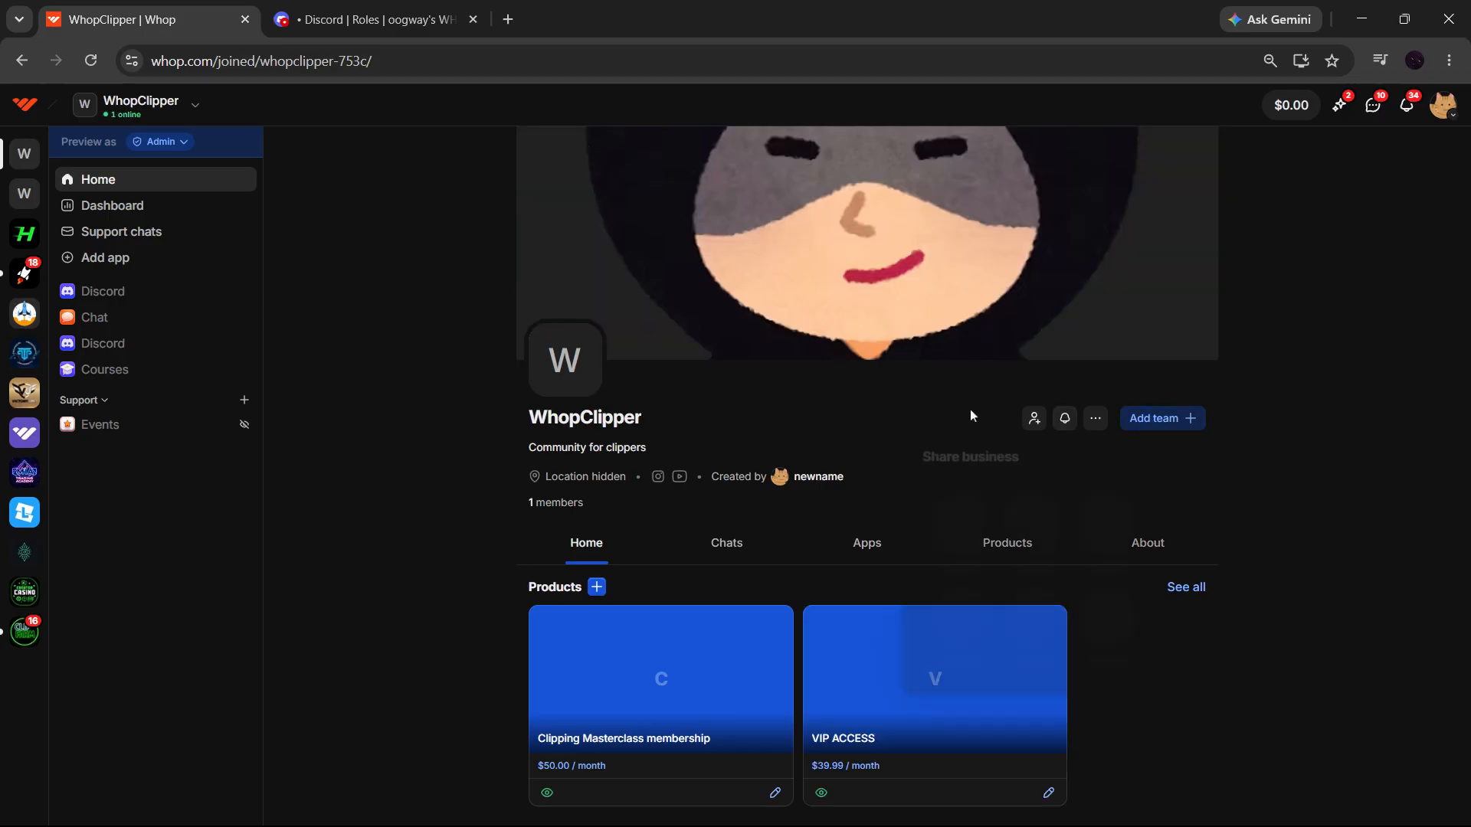
- Check both Discord apps in the WhopClipper community, ending on the first one, above Chat
left_click(150, 296)
left_click(149, 352)
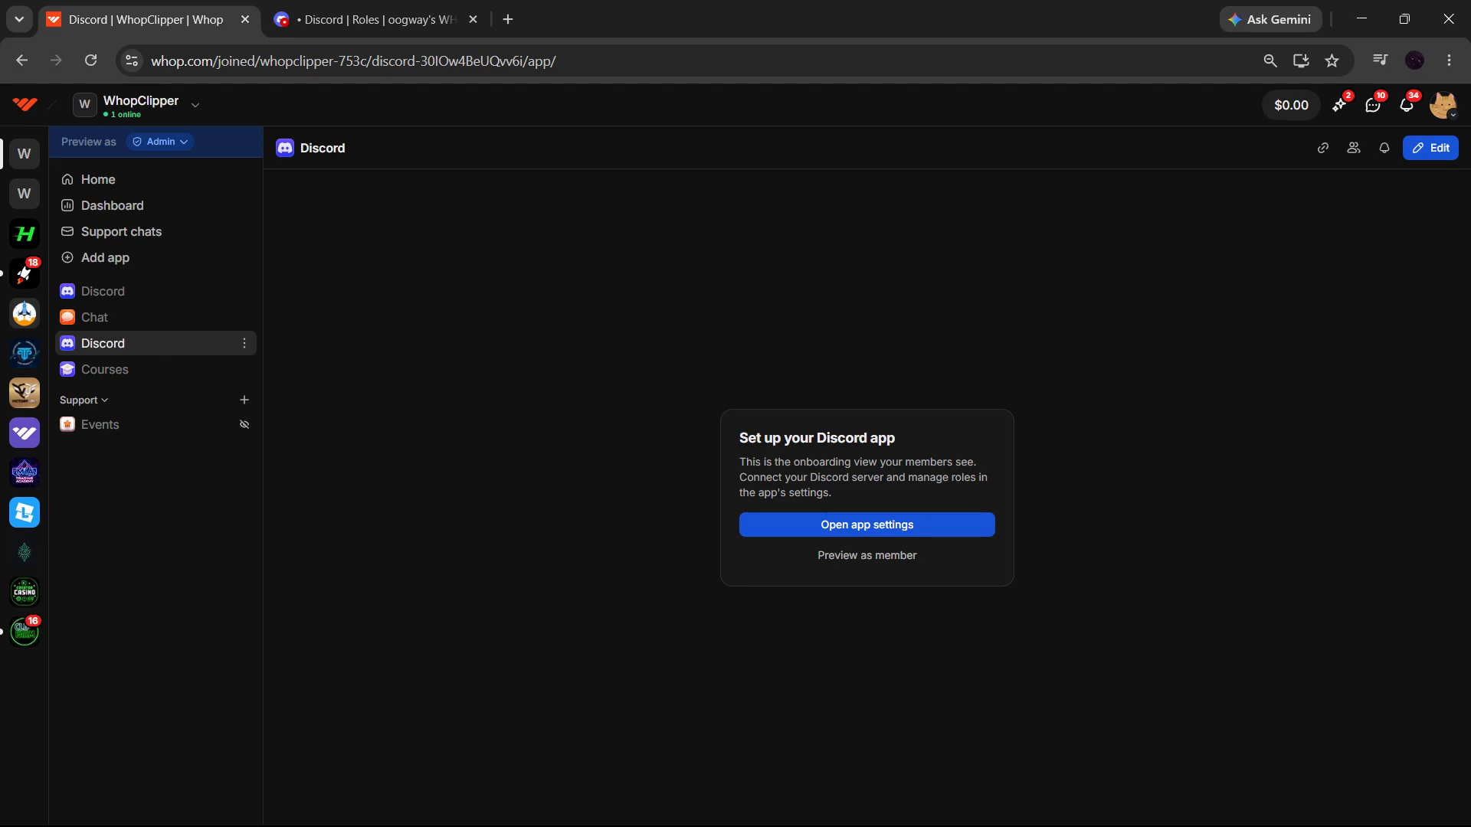
left_click(180, 303)
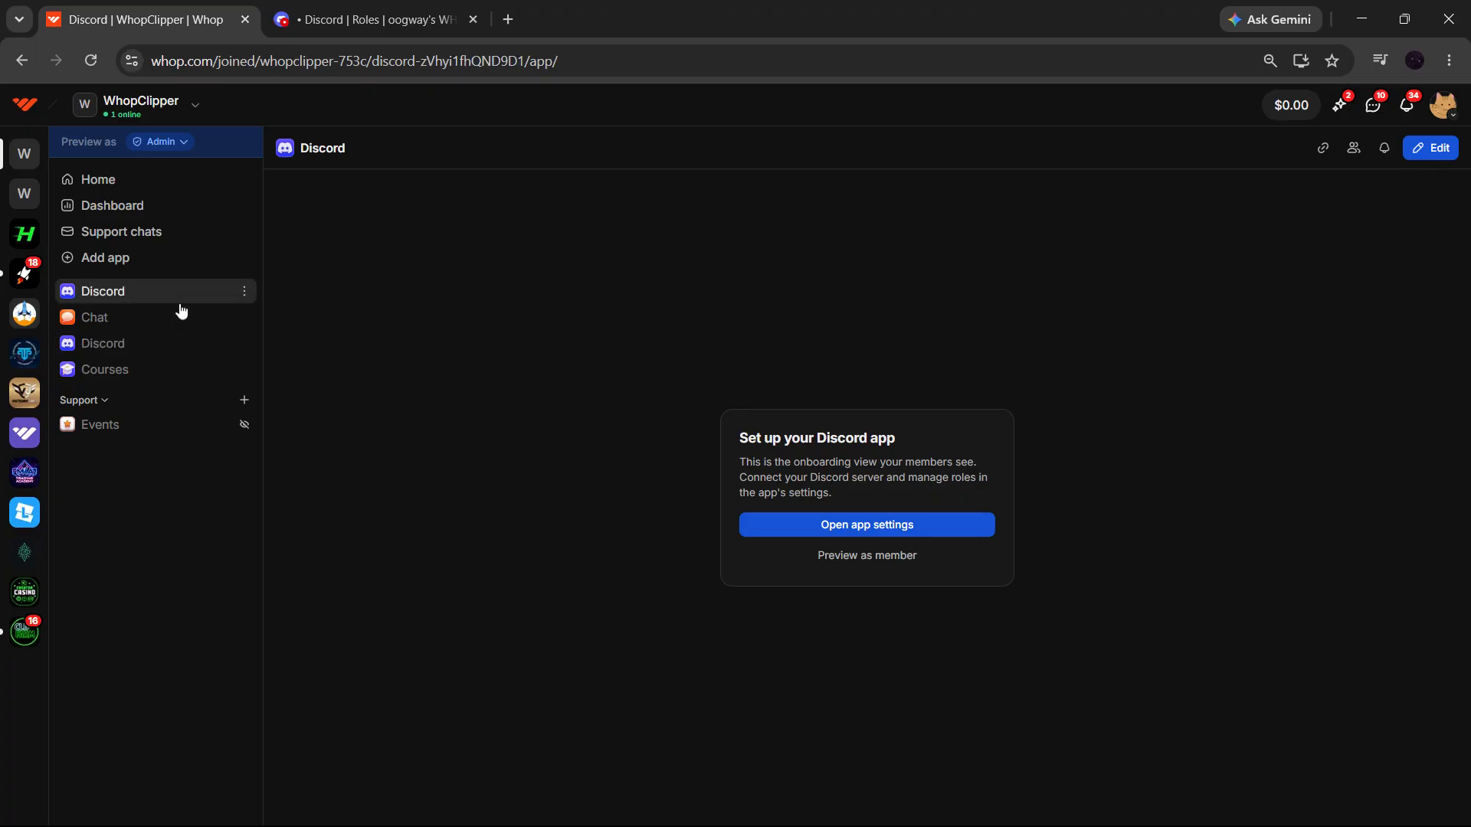